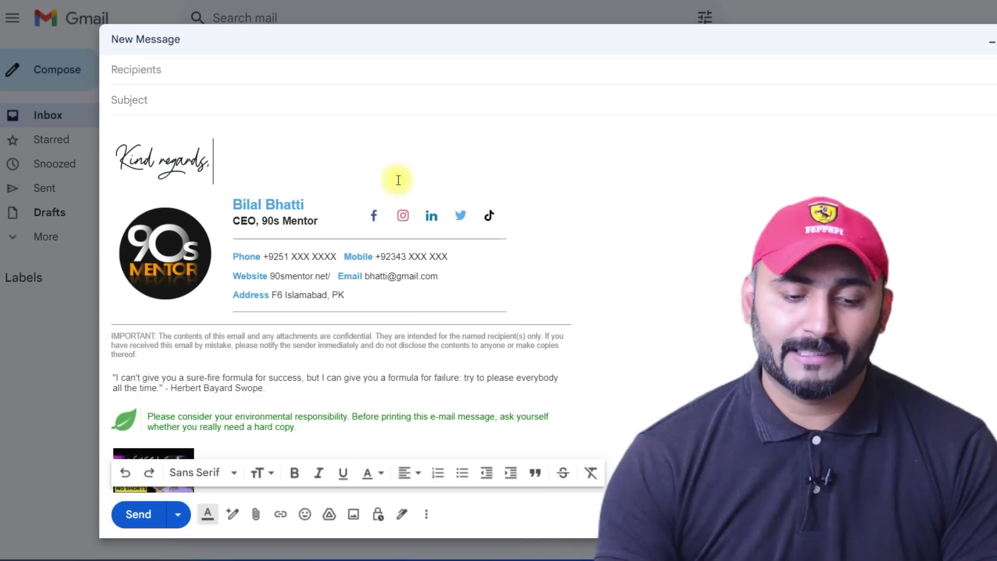
# - Review the signature in the new message: contact details, confidentiality disclaimer, quote, environmental note and video banner
pyautogui.moveTo(234, 256)
pyautogui.mouseDown()
pyautogui.moveTo(383, 254)
pyautogui.moveTo(390, 286)
pyautogui.mouseUp()
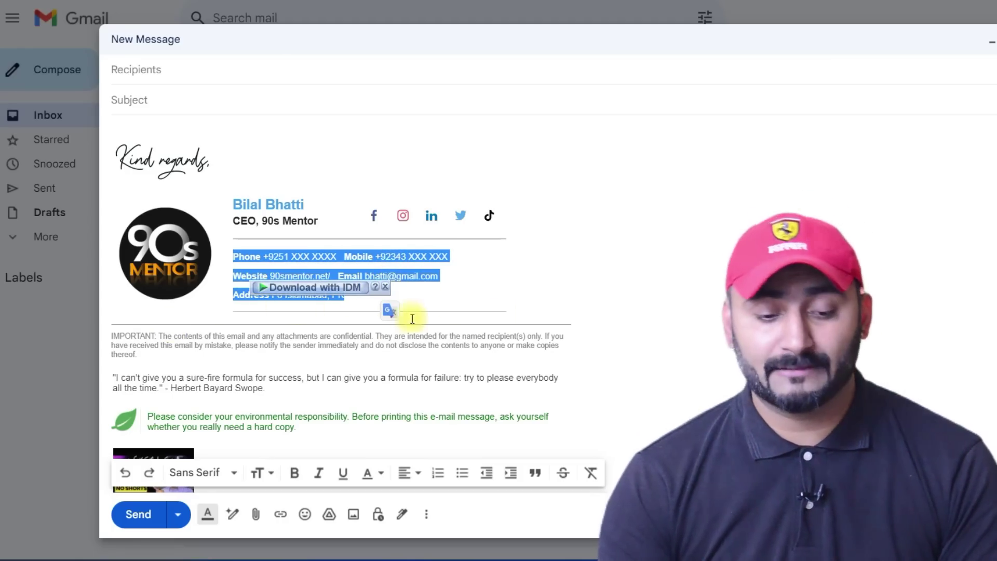
pyautogui.moveTo(152, 363); pyautogui.dragTo(111, 338)
pyautogui.moveTo(115, 377); pyautogui.dragTo(289, 395)
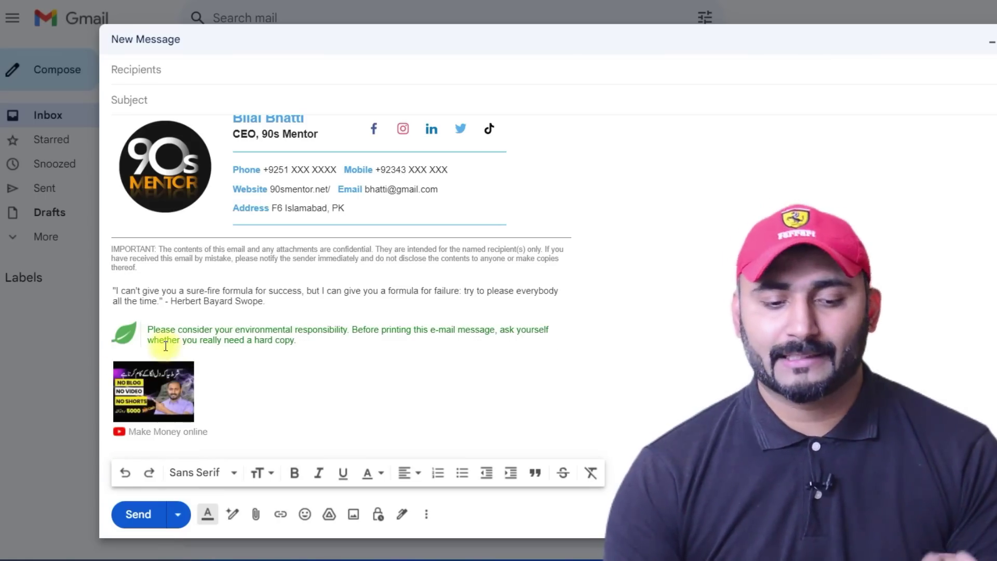
pyautogui.scroll(2, 165, 347)
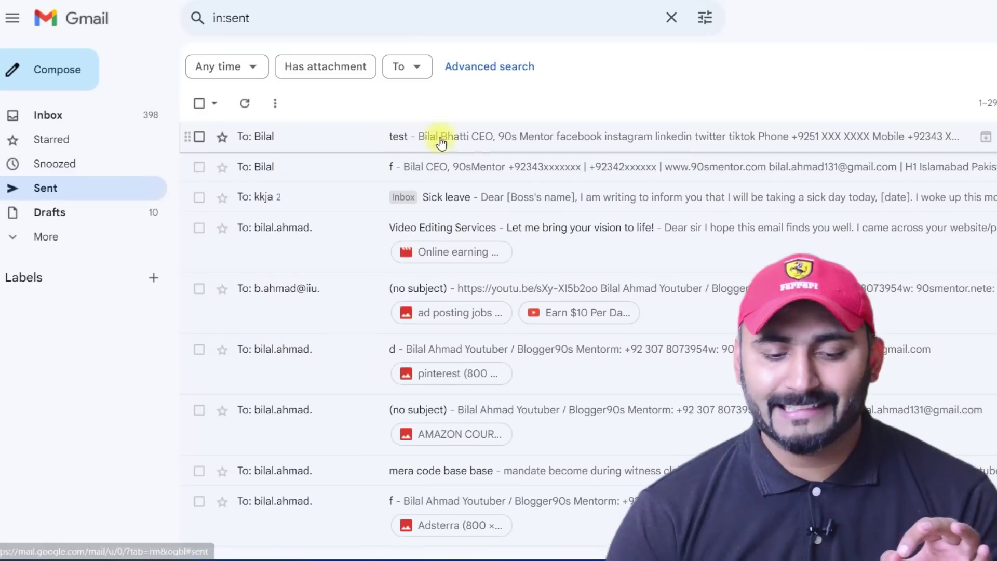
# - Open the sent email with the subject test and look through its full signature
pyautogui.click(439, 138)
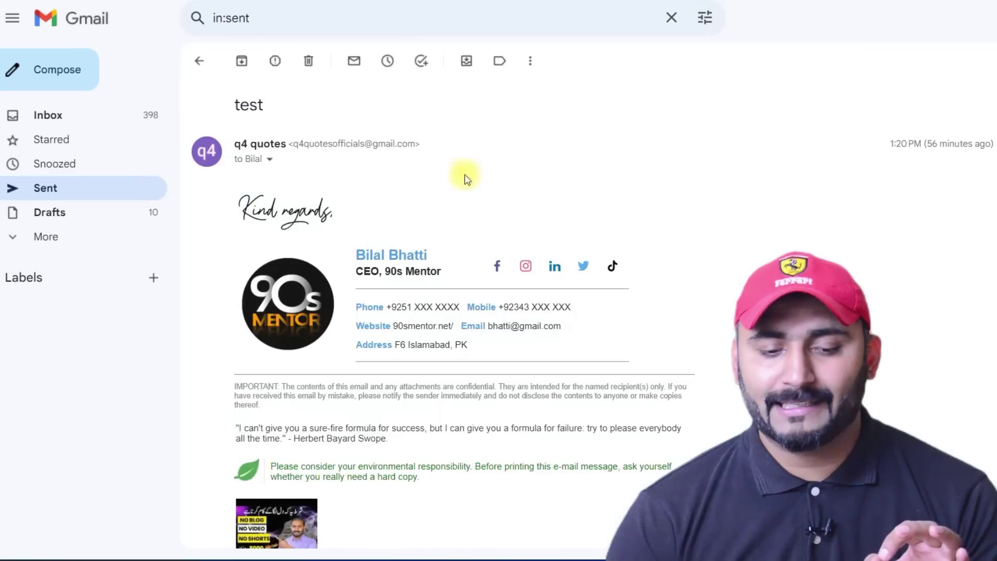
pyautogui.scroll(-4, 263, 222)
pyautogui.scroll(4, 263, 223)
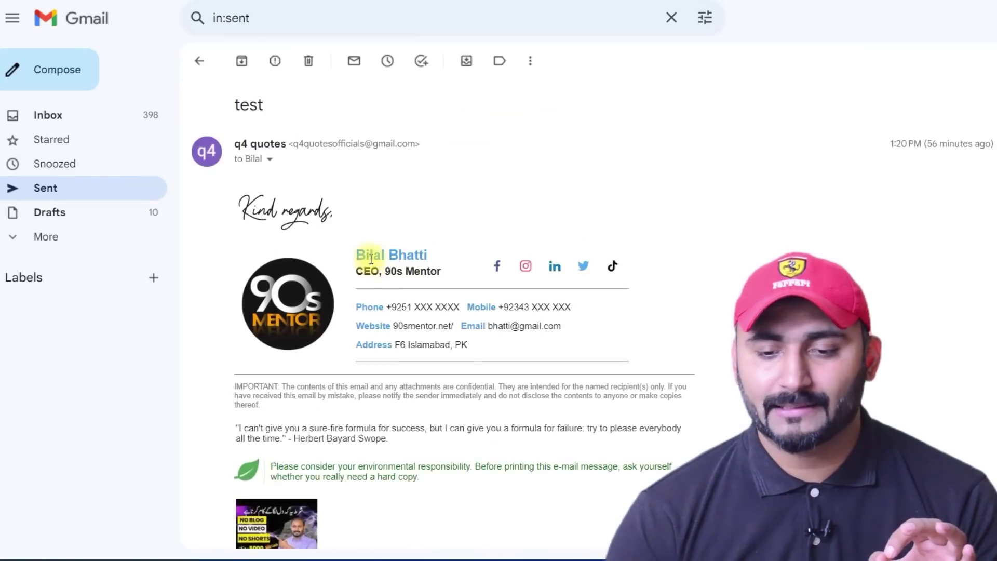
# - Check the Facebook and Instagram links in the test email's signature and look through the Instagram profile
pyautogui.click(498, 272)
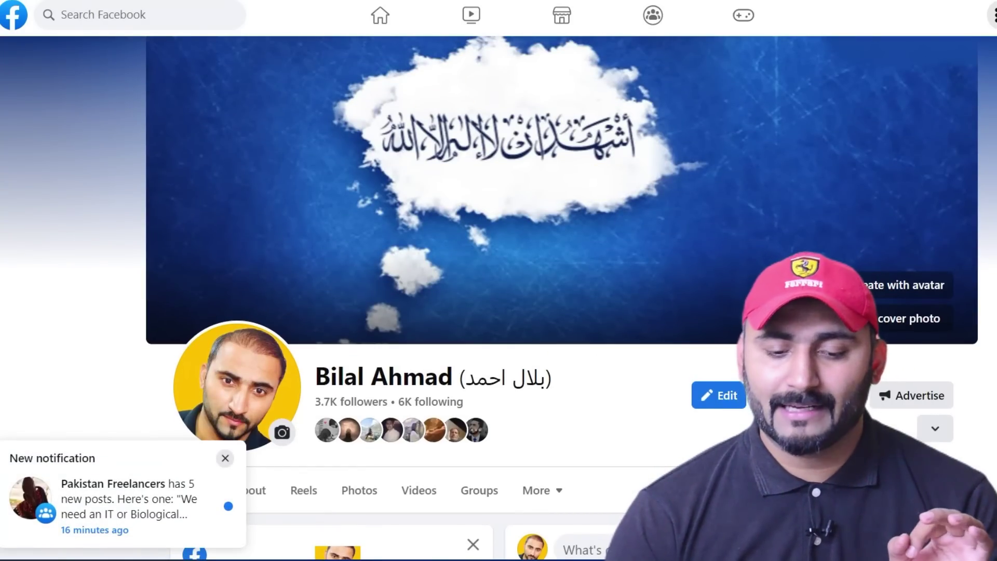
pyautogui.click(670, 2)
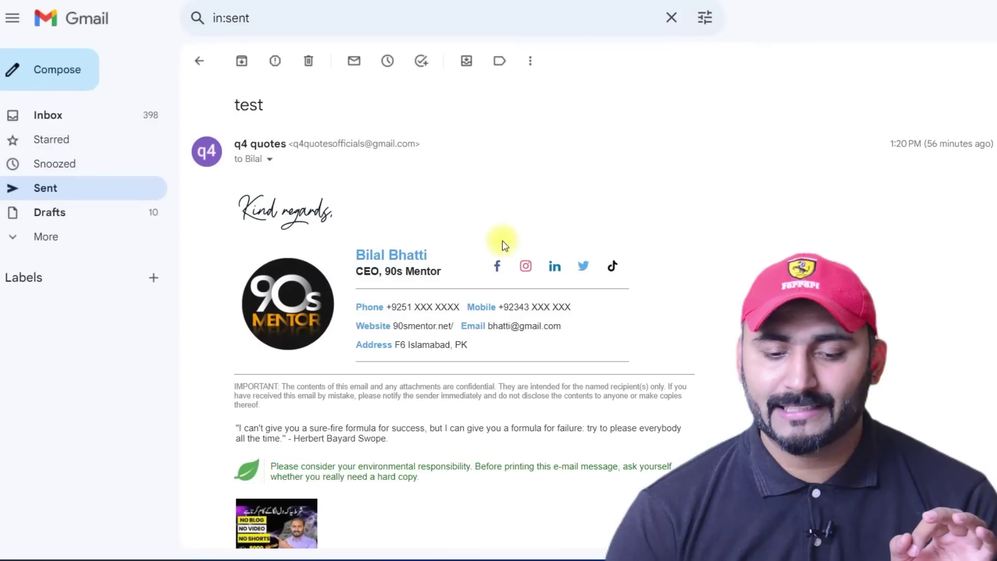
pyautogui.click(527, 267)
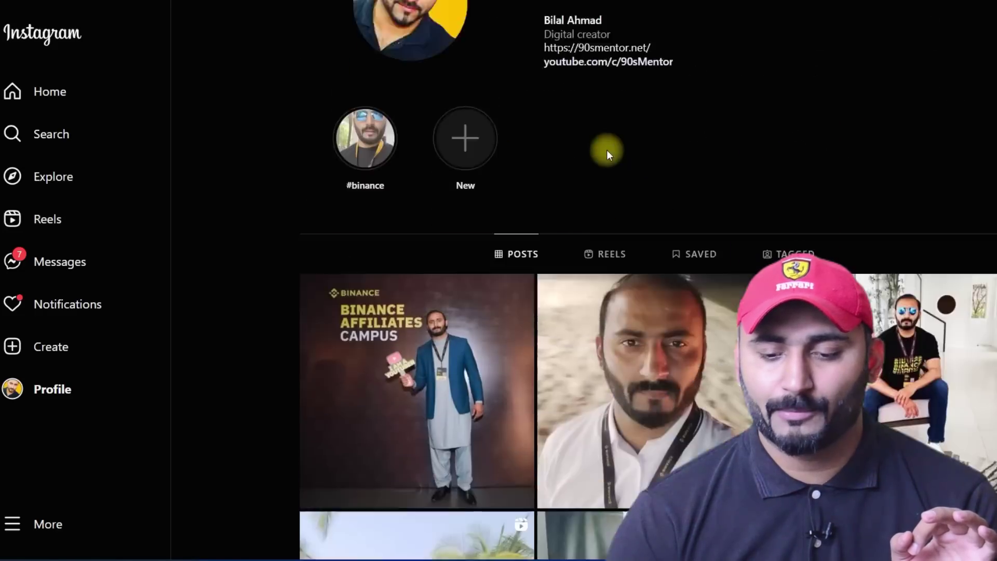
pyautogui.scroll(-10, 607, 151)
pyautogui.scroll(3, 558, 204)
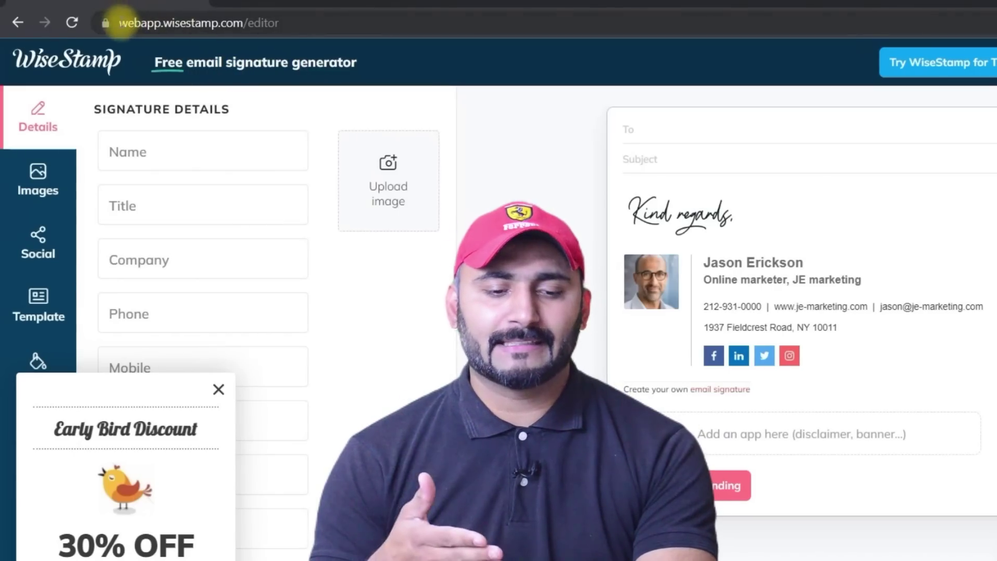
# - In the WiseStamp editor at webapp.wisestamp.com/editor, dismiss the Early Bird Discount offer covering the signature details
pyautogui.moveTo(129, 22); pyautogui.dragTo(241, 23)
pyautogui.click(156, 78)
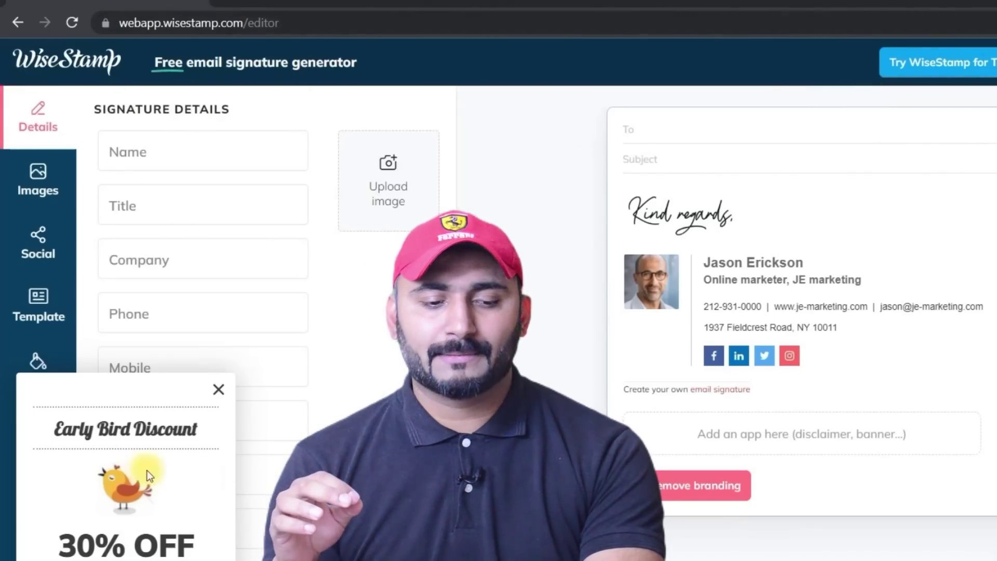
pyautogui.click(218, 389)
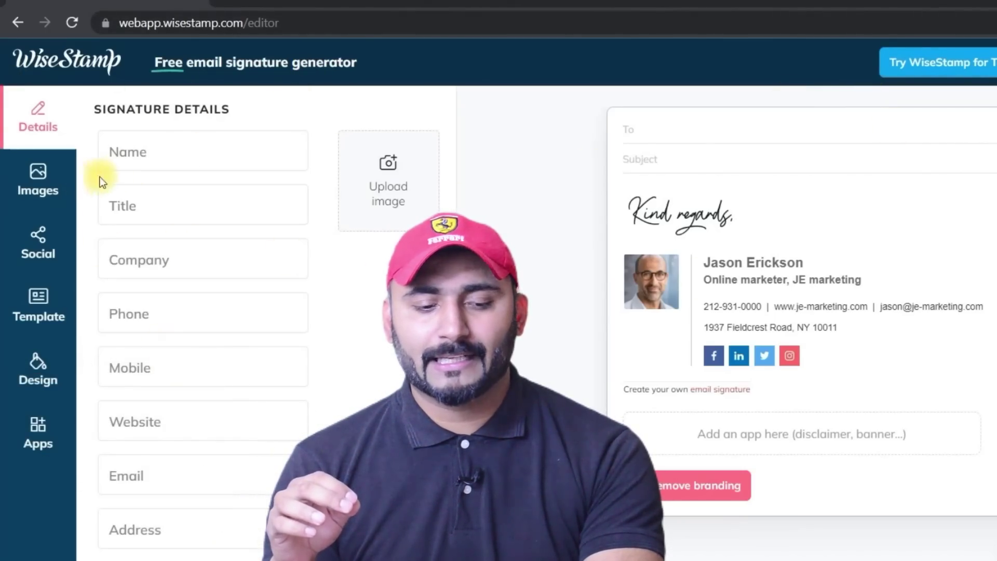
pyautogui.click(156, 148)
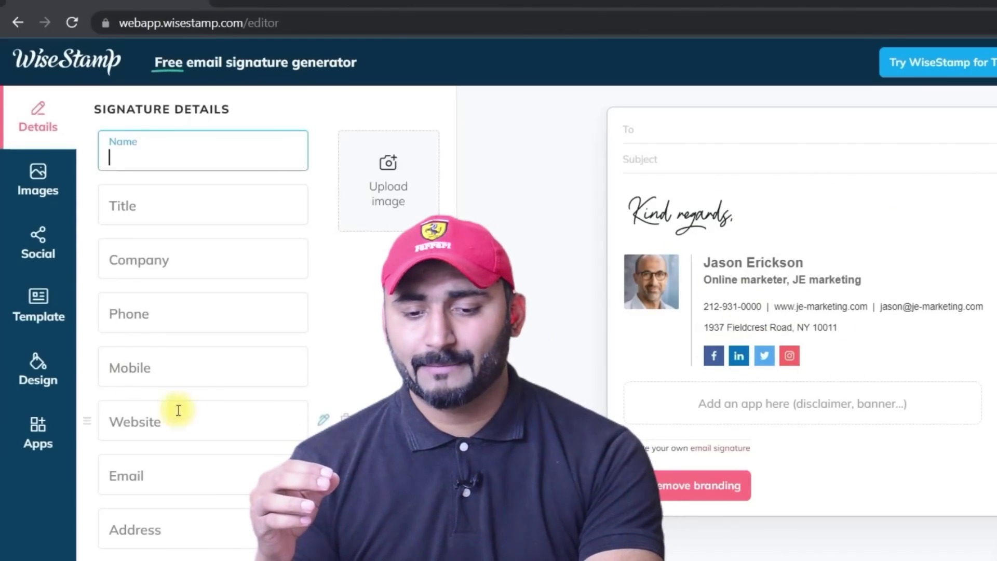
# - Preview the Horizontal, Wide, Compact and Stacked signature templates
pyautogui.click(39, 306)
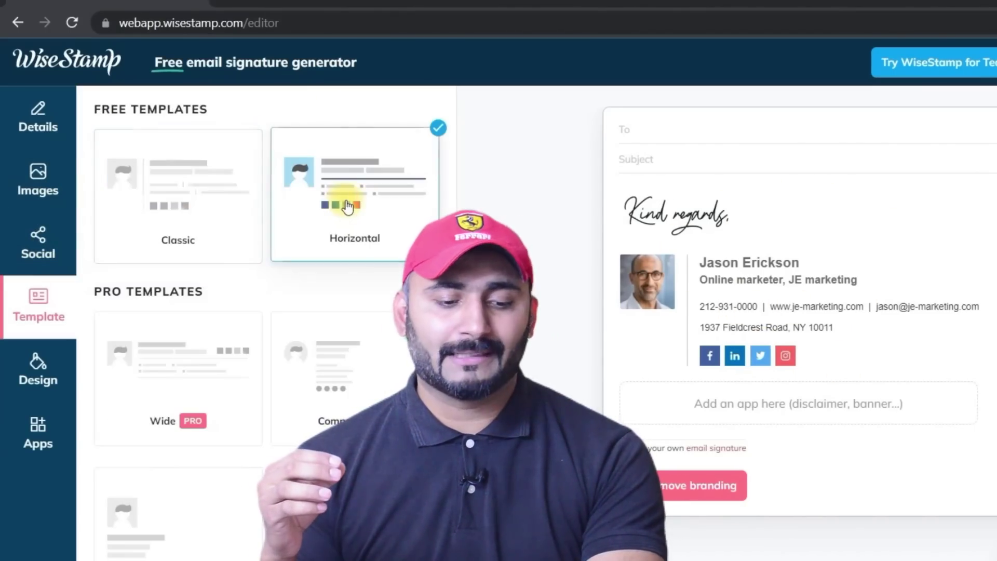
pyautogui.click(347, 207)
pyautogui.click(213, 373)
pyautogui.click(366, 377)
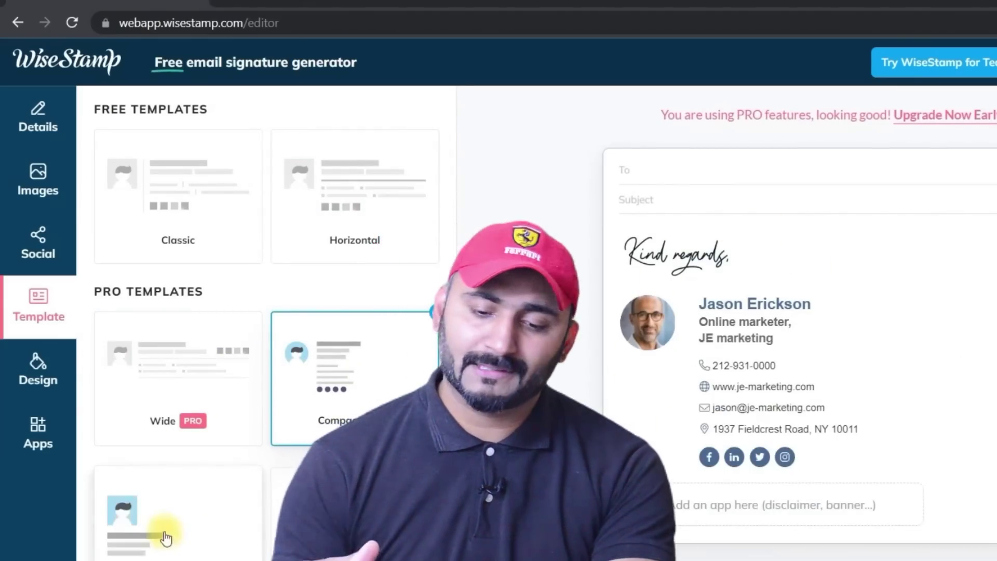
pyautogui.click(164, 536)
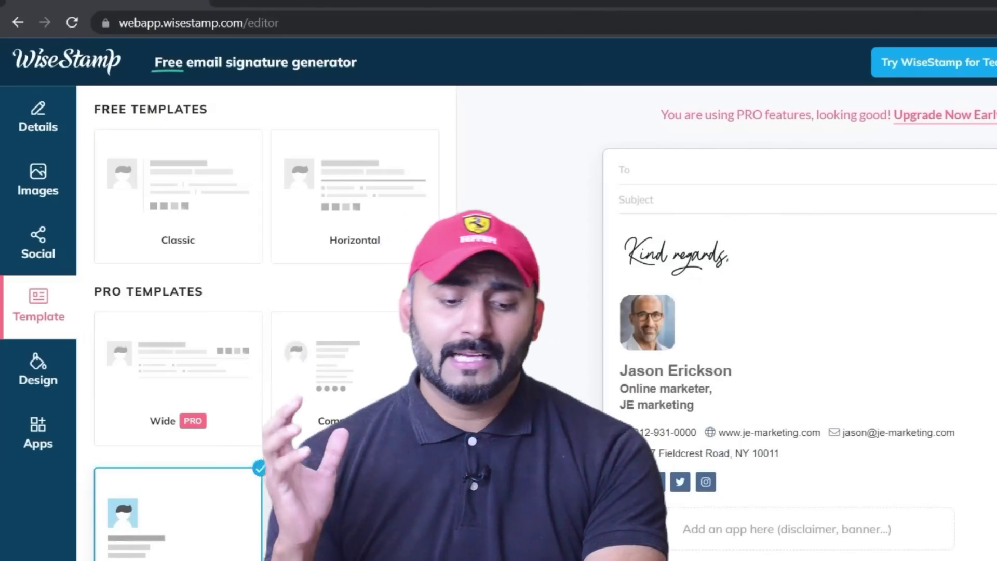
# - Preview the remaining Pro signature templates listed after Stacked
pyautogui.click(354, 520)
pyautogui.scroll(-4, 264, 322)
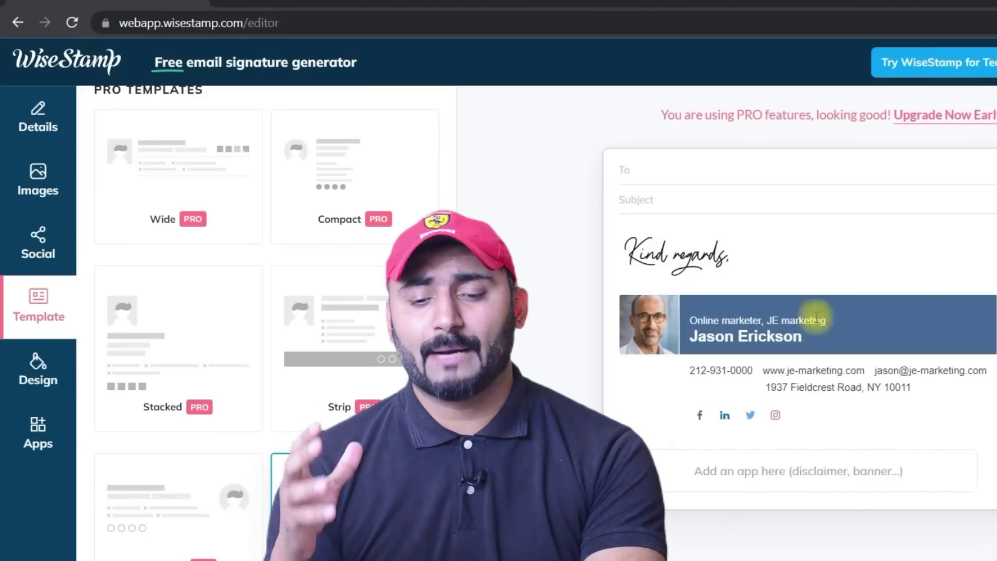
pyautogui.click(197, 511)
pyautogui.scroll(-5, 225, 368)
pyautogui.click(228, 368)
pyautogui.click(383, 372)
pyautogui.scroll(-1, 387, 374)
pyautogui.scroll(2, 263, 406)
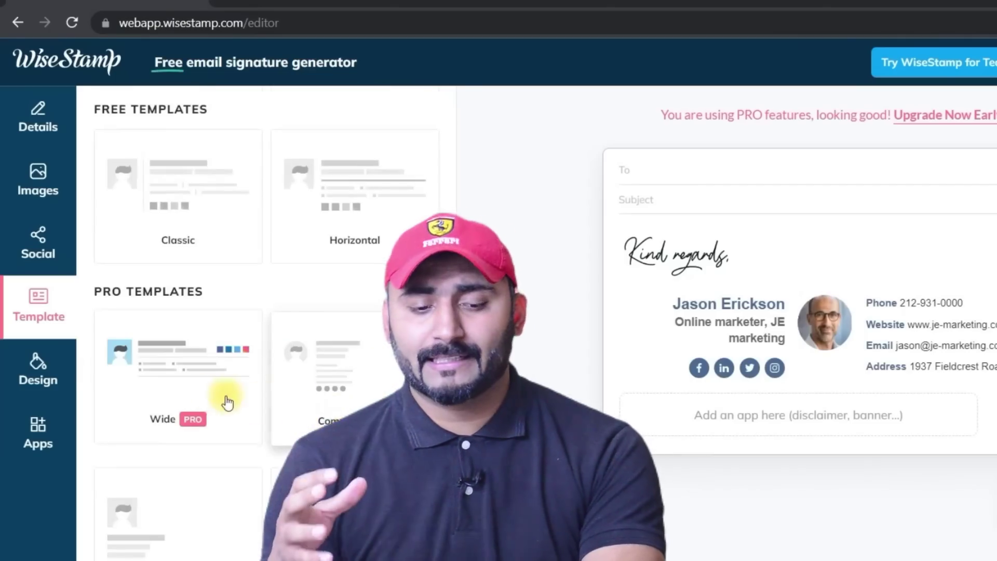
# - Compare the Wide Pro template with the free Classic and Horizontal ones, and apply Wide to the signature
pyautogui.click(210, 397)
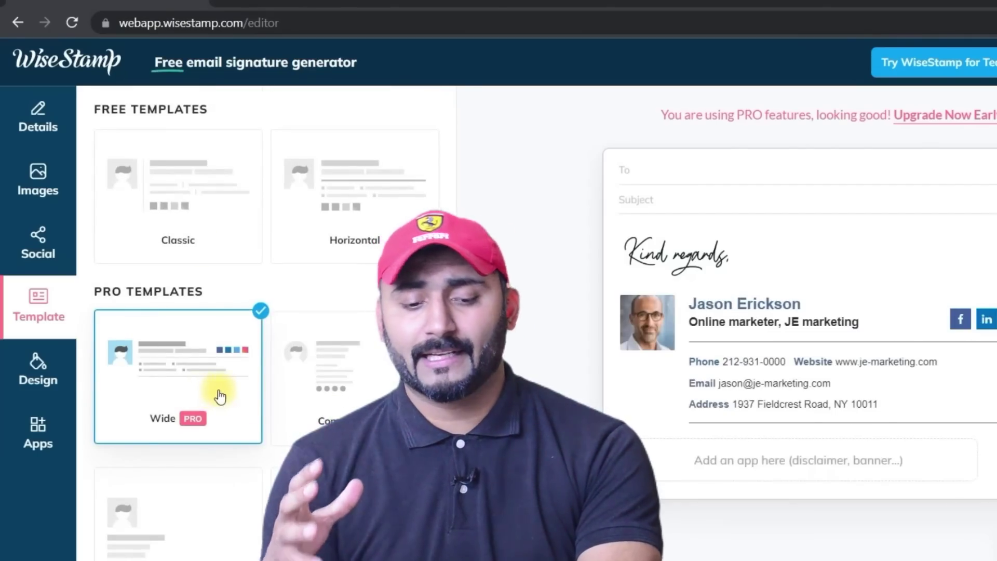
pyautogui.click(212, 202)
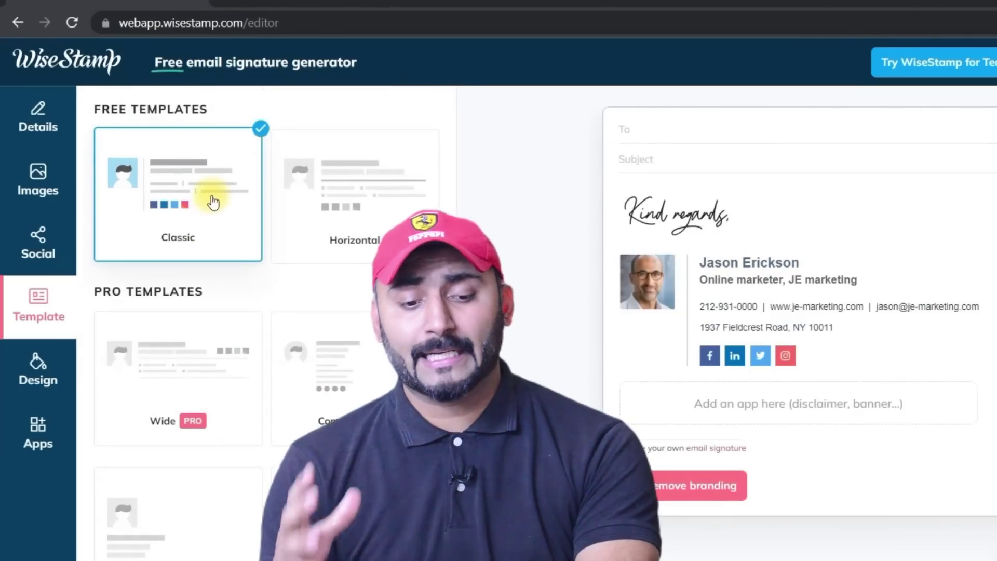
pyautogui.click(383, 186)
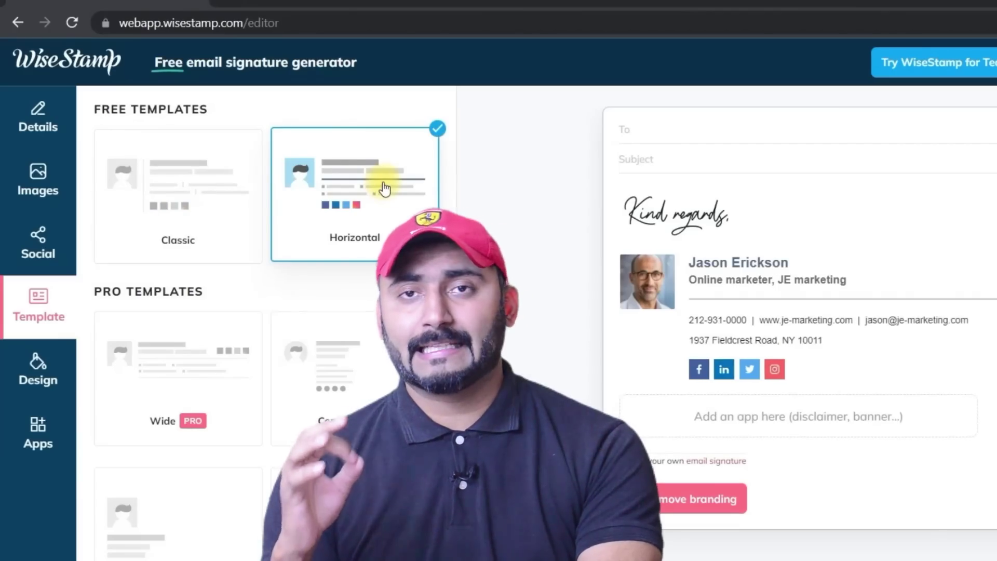
pyautogui.click(236, 335)
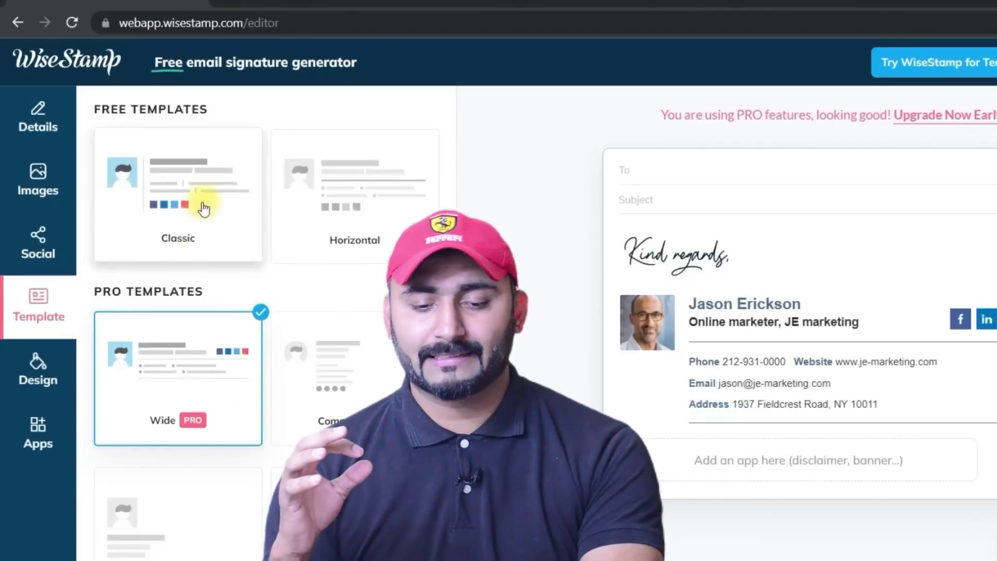
pyautogui.click(201, 205)
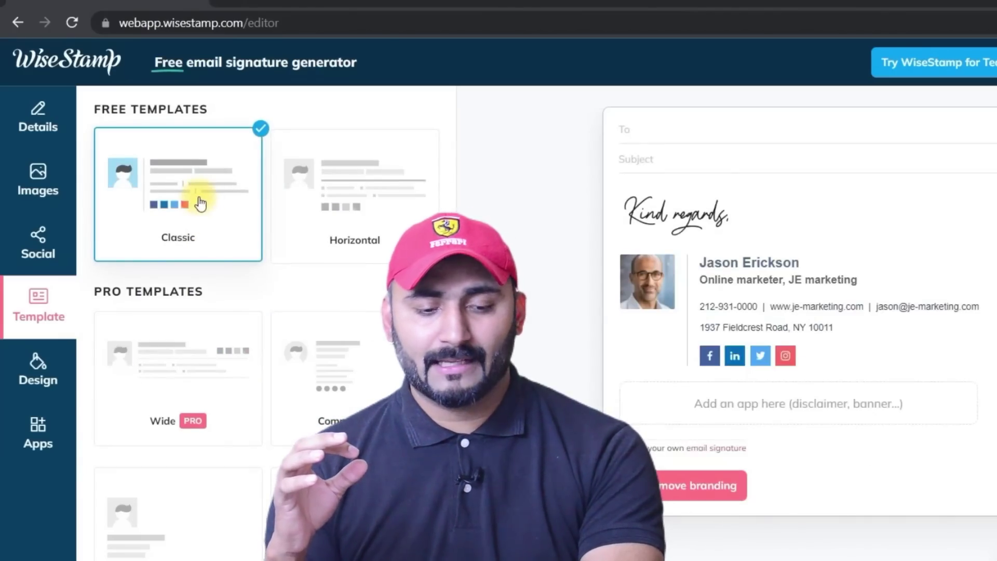
pyautogui.click(188, 376)
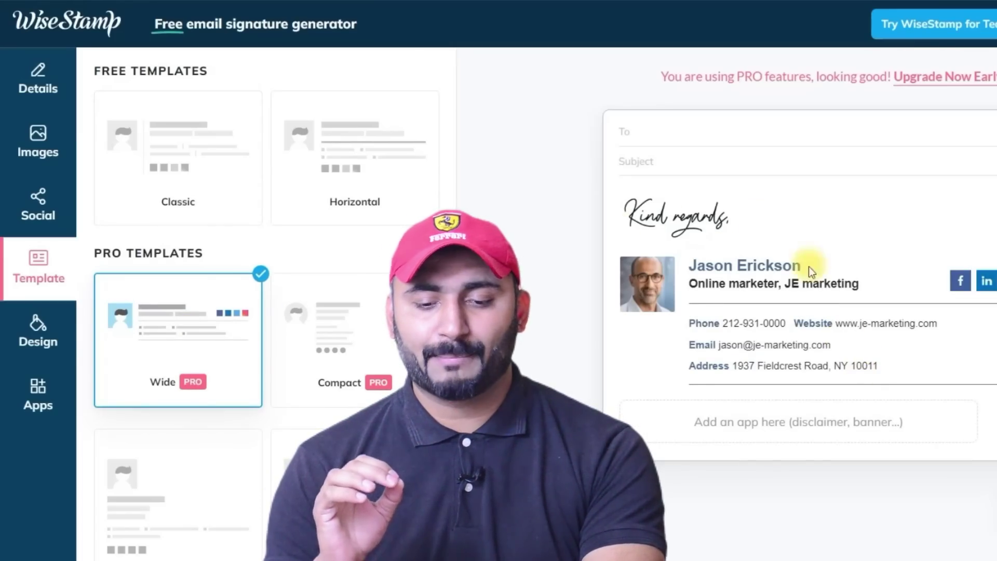
# - Enter the sender's full name in the signature details
pyautogui.click(41, 84)
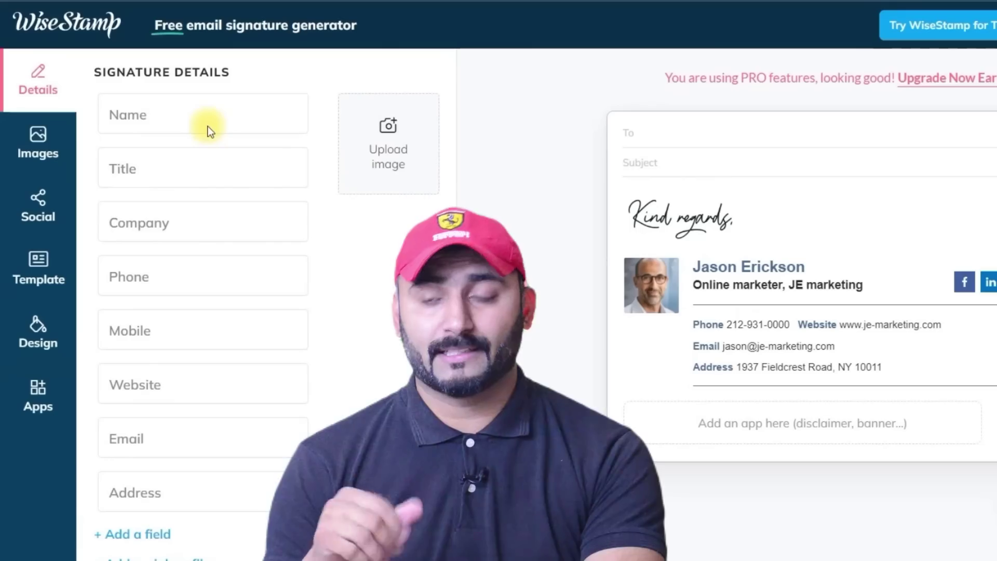
pyautogui.click(202, 118)
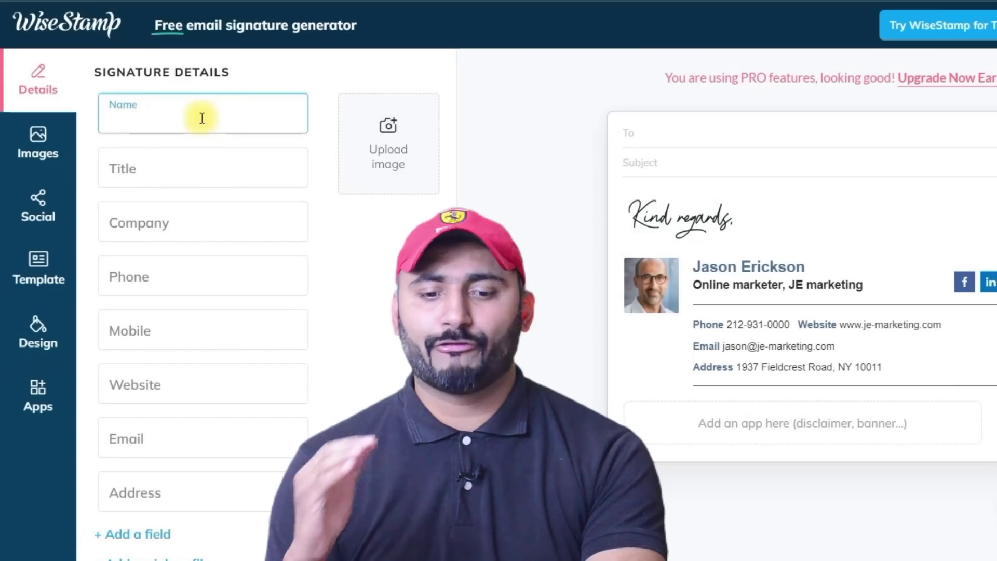
pyautogui.write('Bilal')
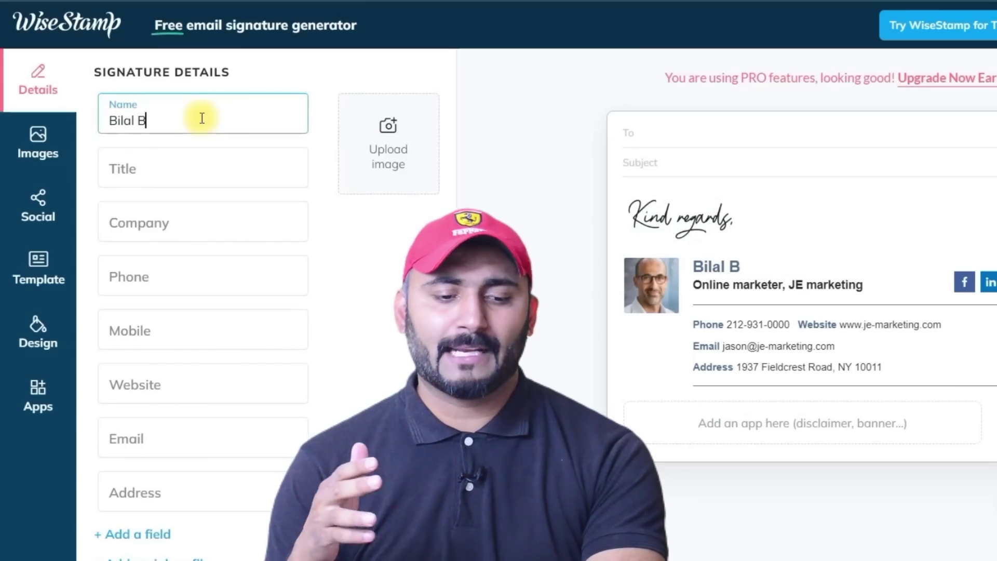
pyautogui.write(' Bhatti')
pyautogui.press('Tab')
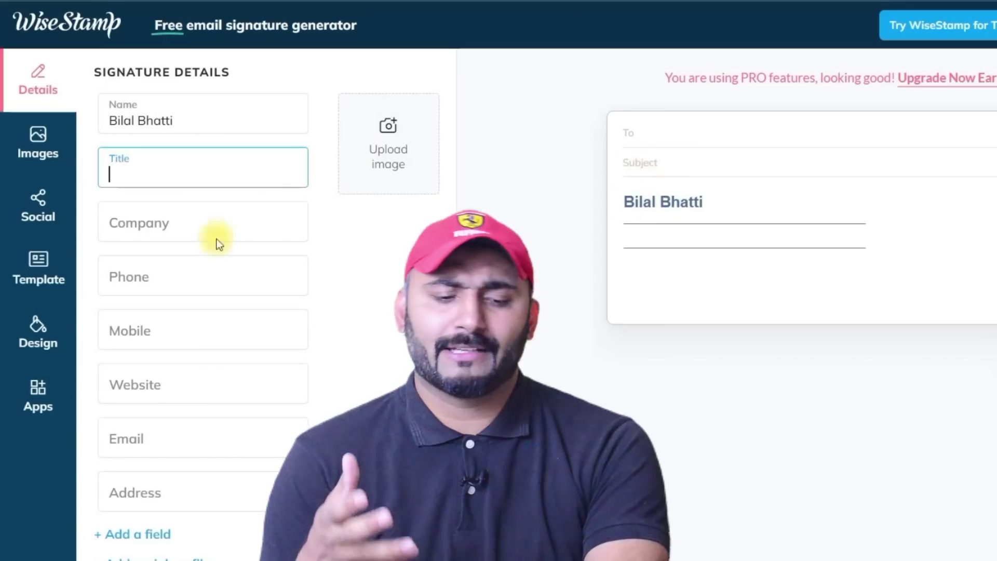
# - Set the signature's title to CEO and the company to 90s Mentor
pyautogui.write('CEO')
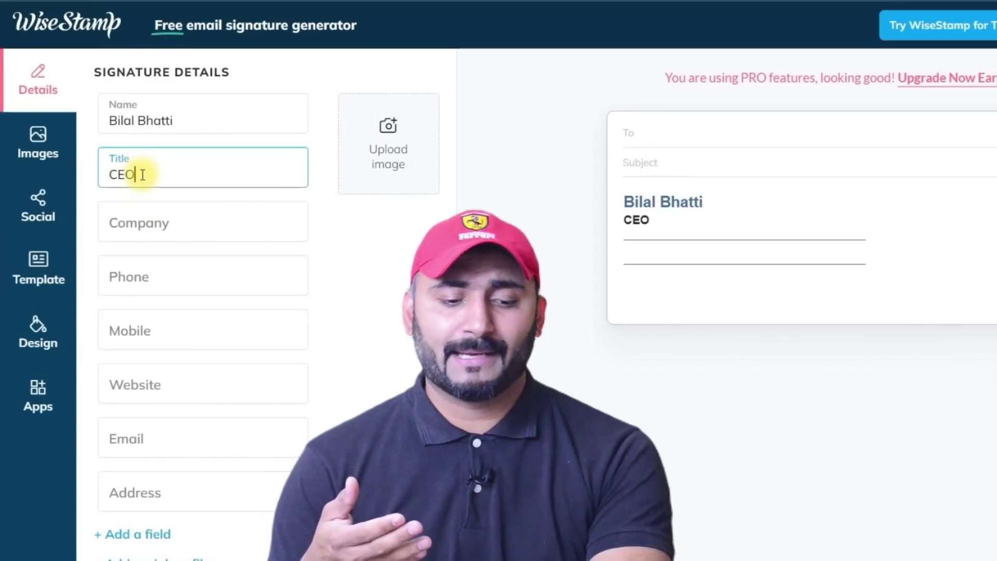
pyautogui.press('Tab')
pyautogui.write('90s')
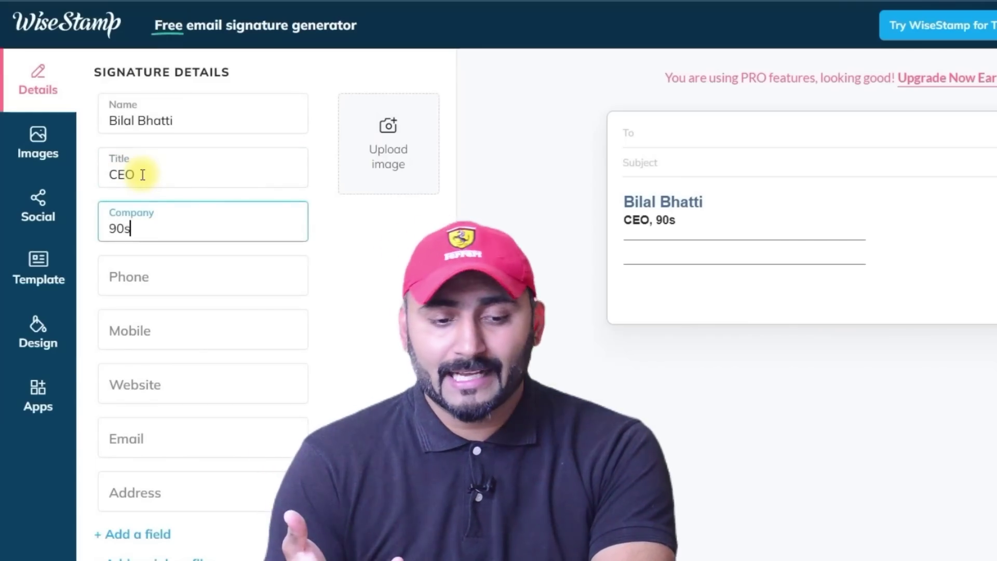
pyautogui.write(' Mentor')
pyautogui.press('Tab')
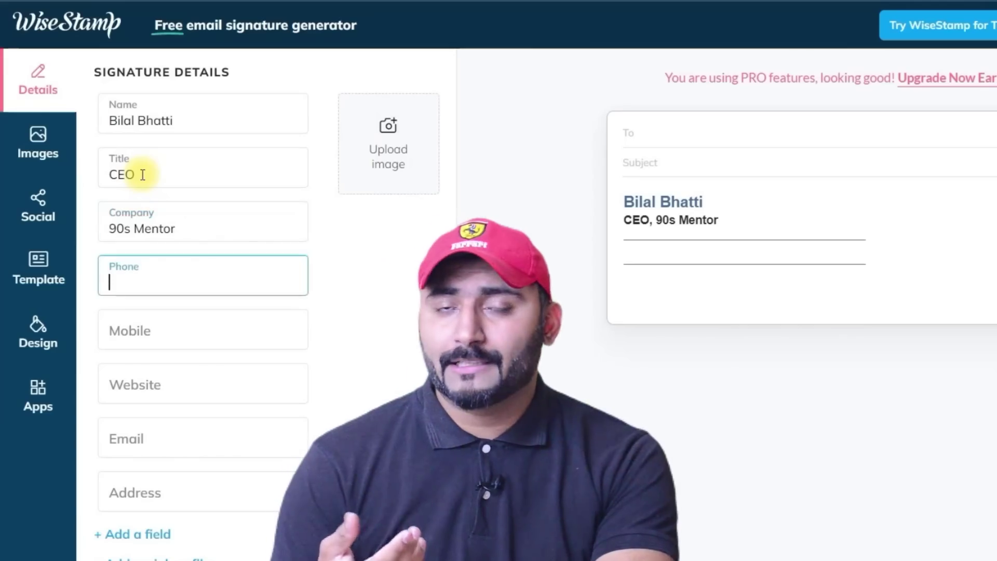
# - Enter the phone number in international format with masked digits, spaced into groups
pyautogui.write('+')
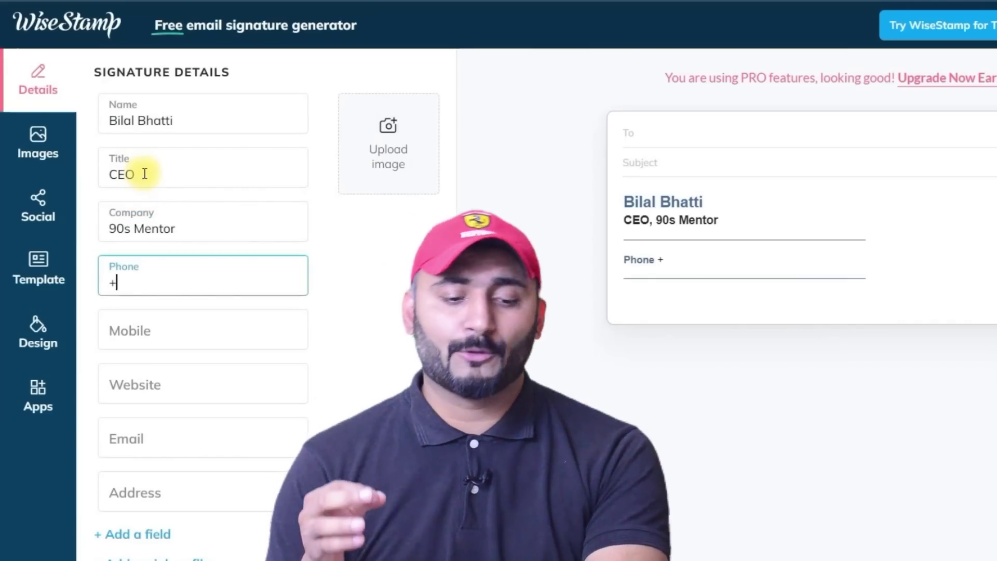
pyautogui.write('92')
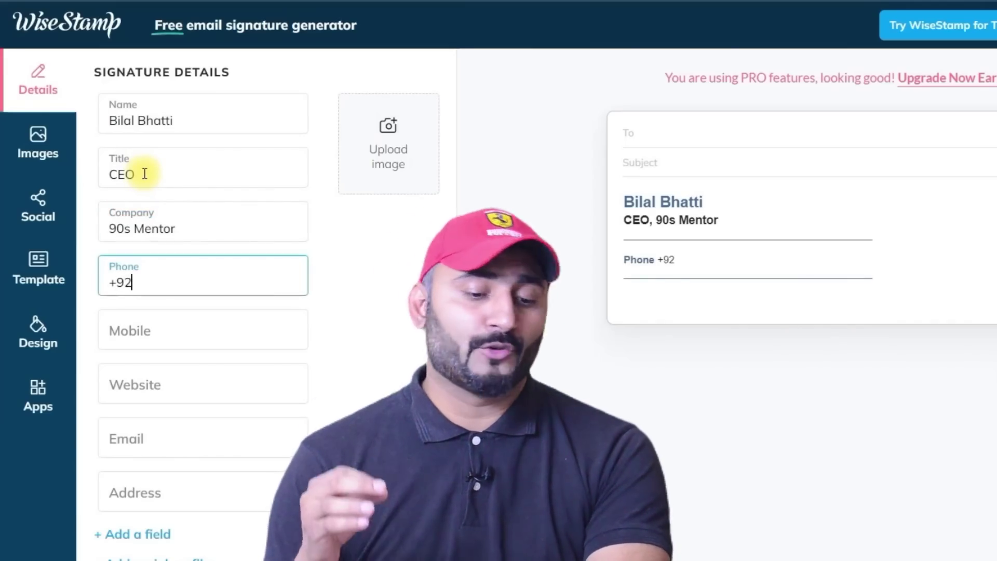
pyautogui.write('4')
pyautogui.press('BackSpace')
pyautogui.write('51')
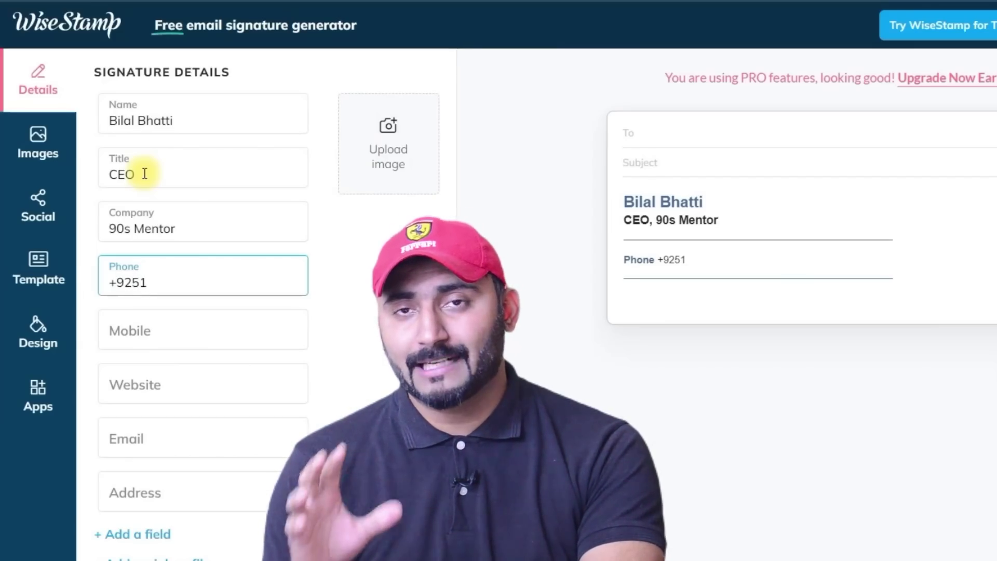
pyautogui.write('XXXXXX')
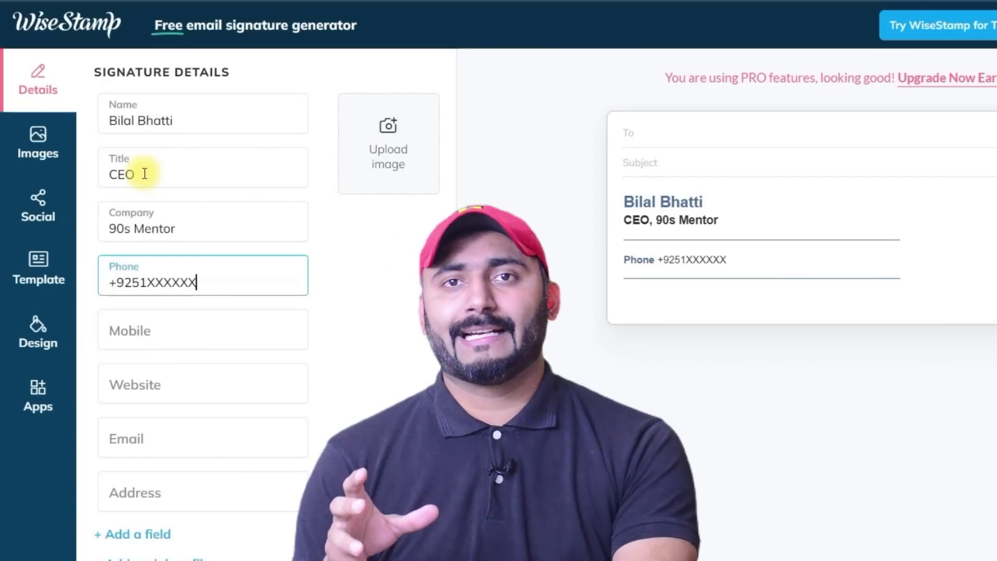
pyautogui.press('BackSpace')
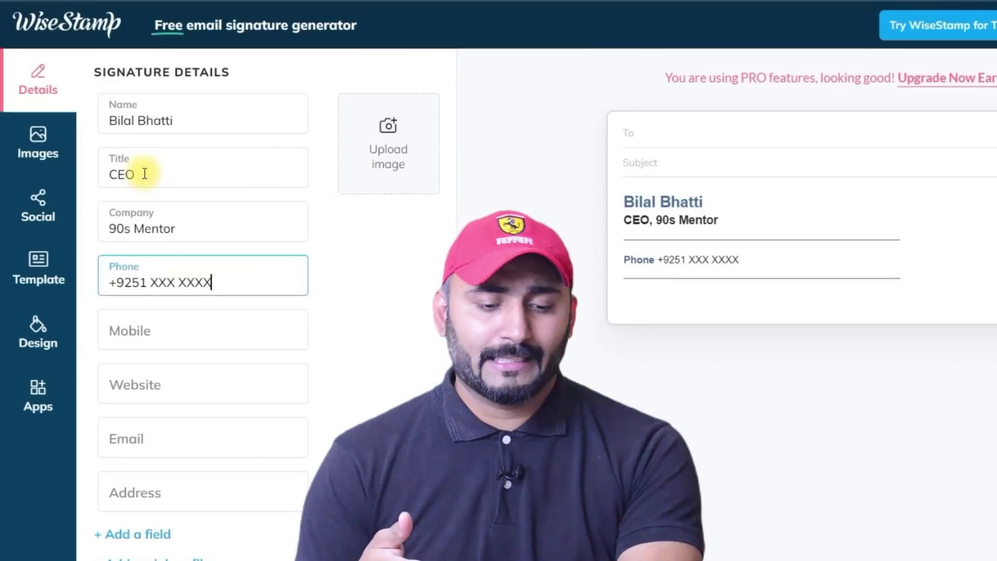
pyautogui.click(142, 327)
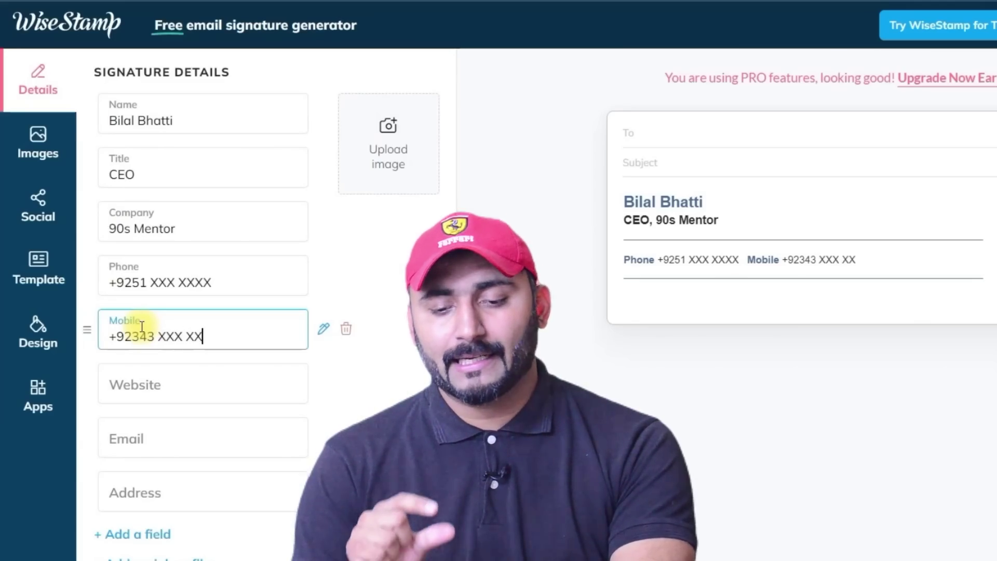
pyautogui.click(131, 392)
pyautogui.write('https://90smentor.net/')
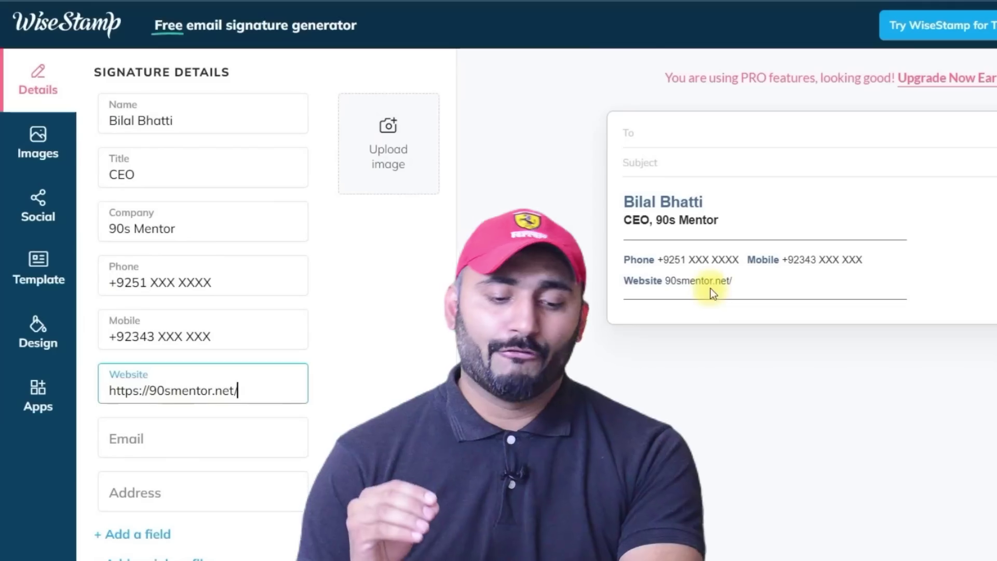
pyautogui.click(161, 443)
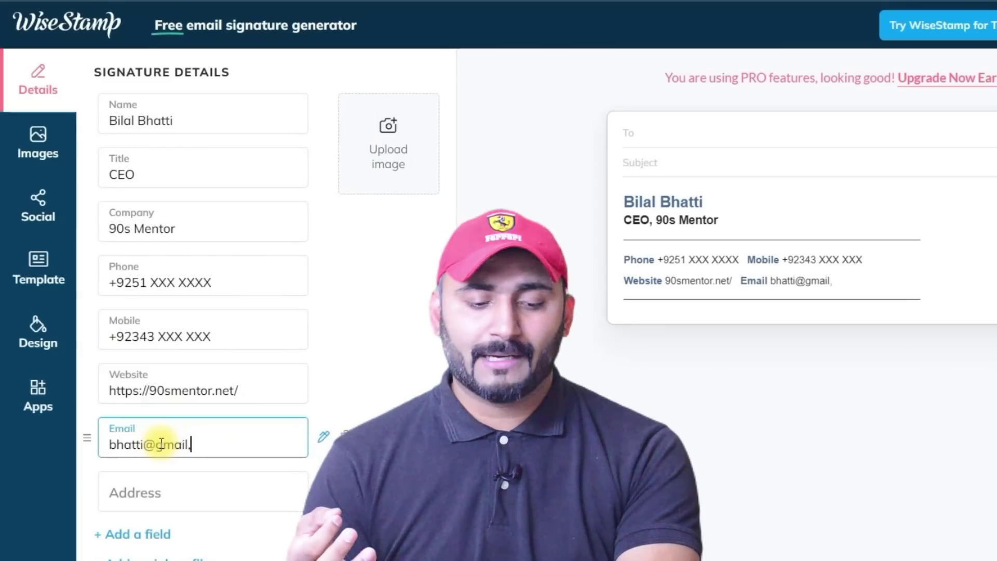
pyautogui.press('Tab')
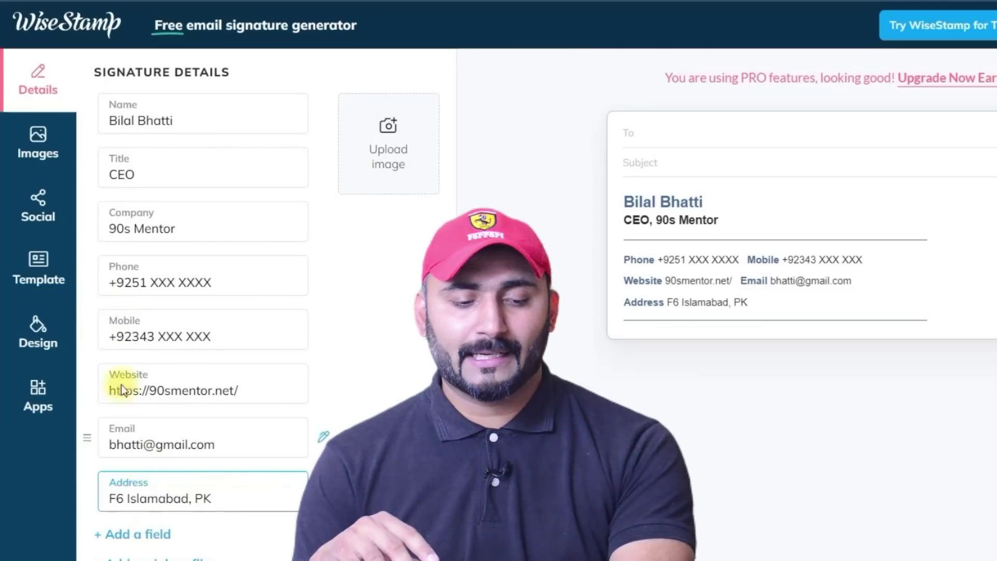
# - Enter the sender's Facebook username in the social profiles and copy it to the Instagram profile
pyautogui.click(44, 206)
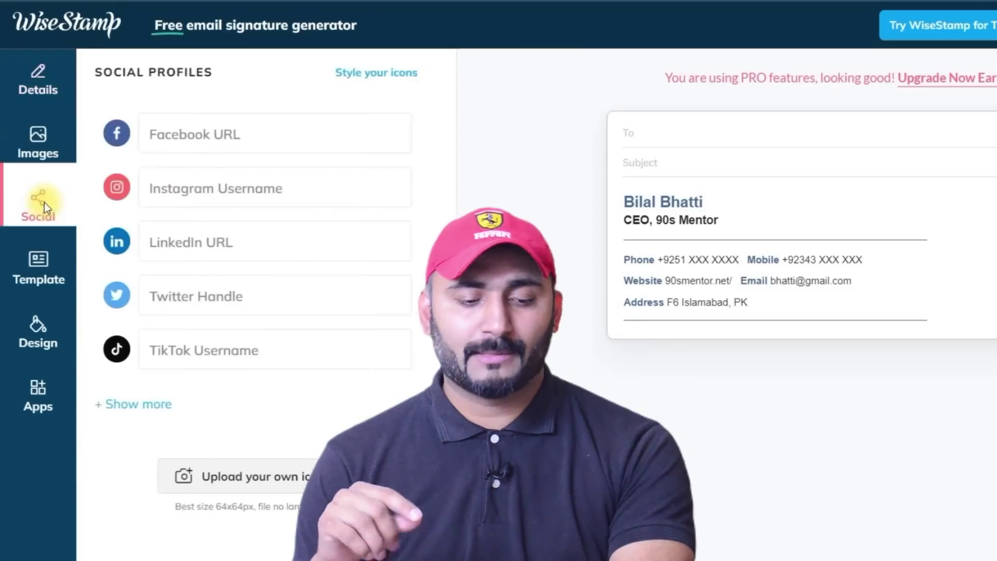
pyautogui.click(210, 132)
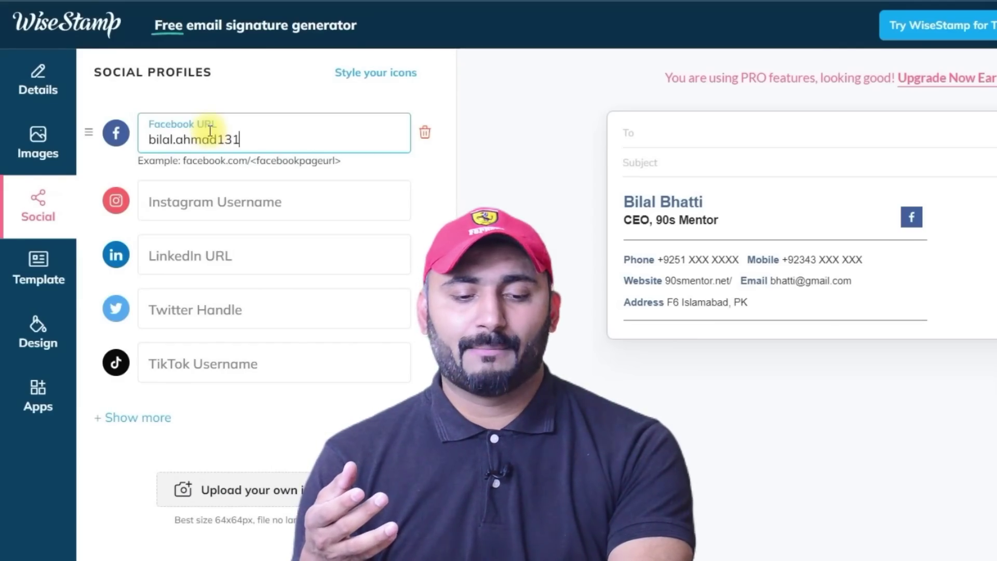
pyautogui.moveTo(259, 141); pyautogui.dragTo(142, 141)
pyautogui.hotkey('ctrl', 'c')
pyautogui.click(180, 194)
pyautogui.hotkey('ctrl', 'v')
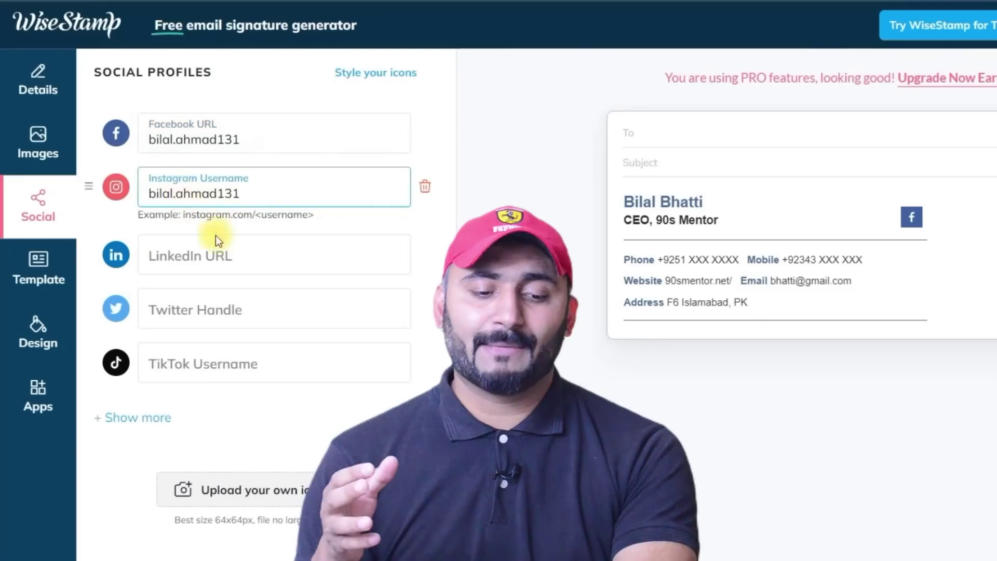
# - Fill in the LinkedIn, Twitter and TikTok profiles with the copied username
pyautogui.click(191, 247)
pyautogui.hotkey('ctrl', 'v')
pyautogui.click(190, 312)
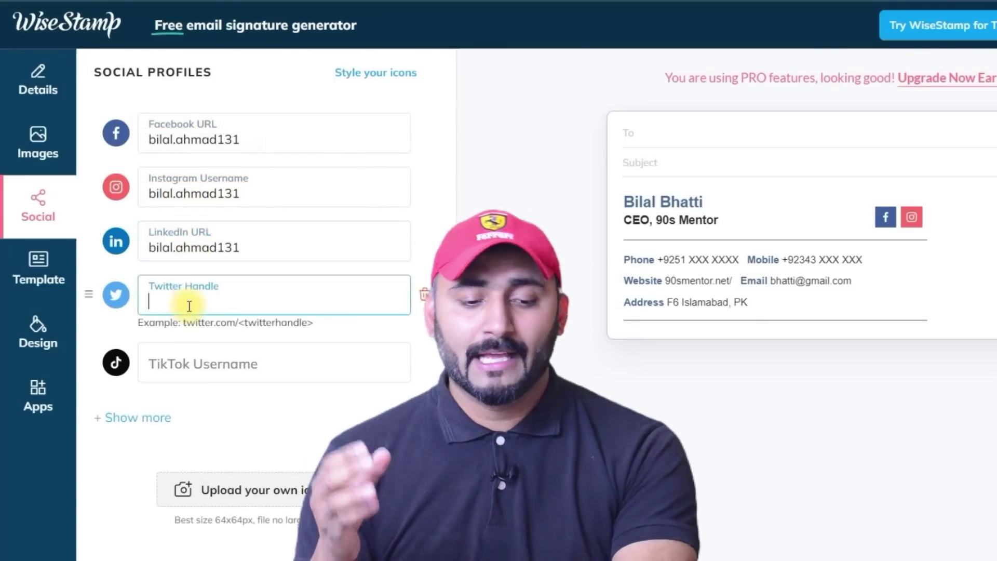
pyautogui.hotkey('ctrl', 'v')
pyautogui.click(201, 364)
pyautogui.hotkey('ctrl', 'v')
pyautogui.moveTo(252, 358); pyautogui.dragTo(185, 359)
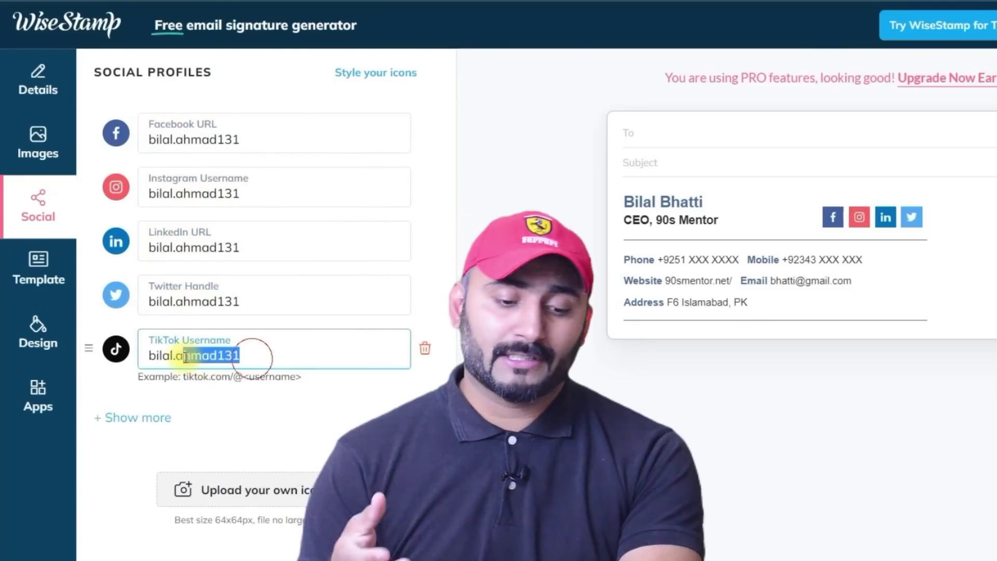
pyautogui.write('bilal')
# - Upload the 90s Mentor logo as the signature image, cropped so that the whole circle lies inside the frame
pyautogui.click(57, 89)
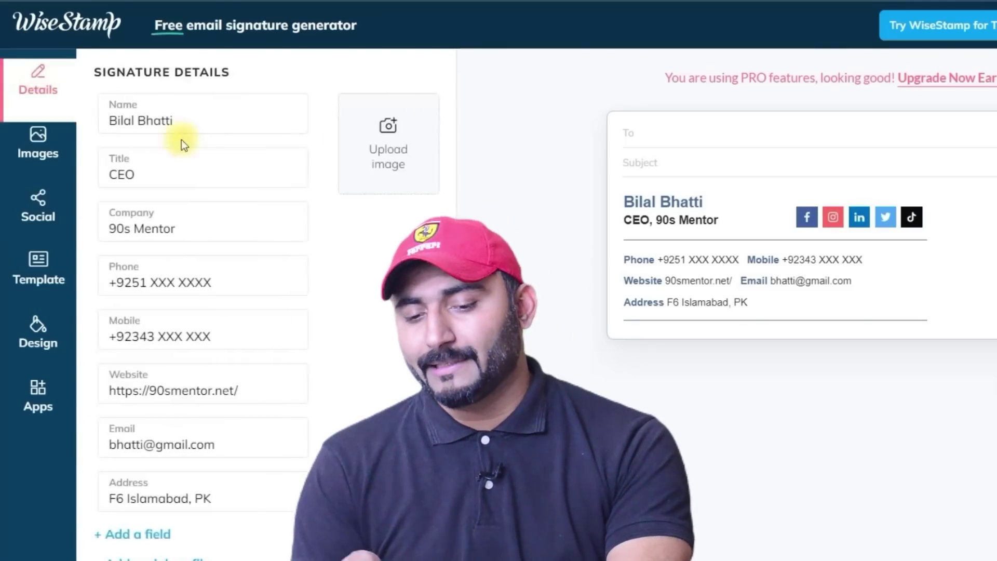
pyautogui.click(397, 152)
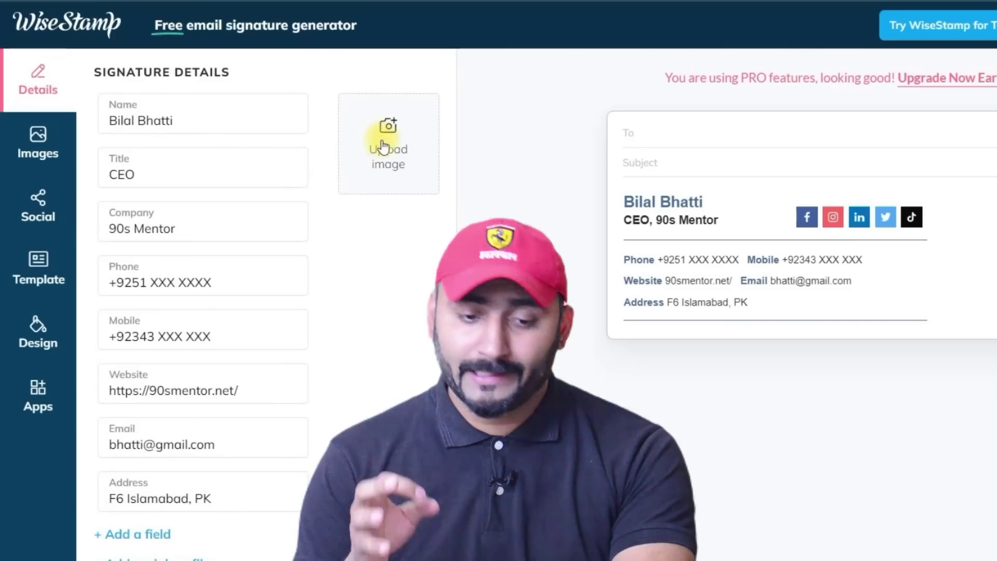
pyautogui.click(388, 141)
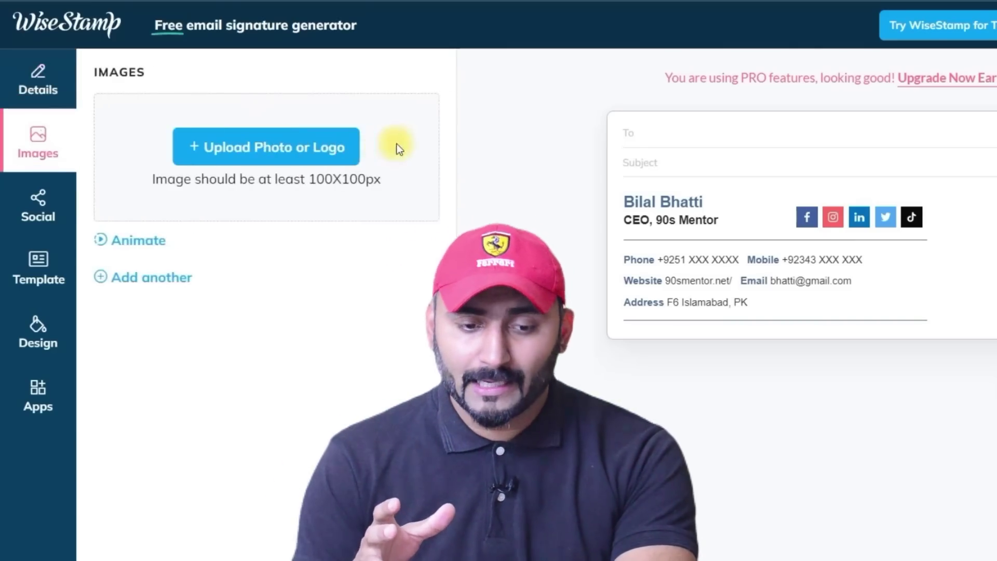
pyautogui.click(251, 151)
pyautogui.click(693, 346)
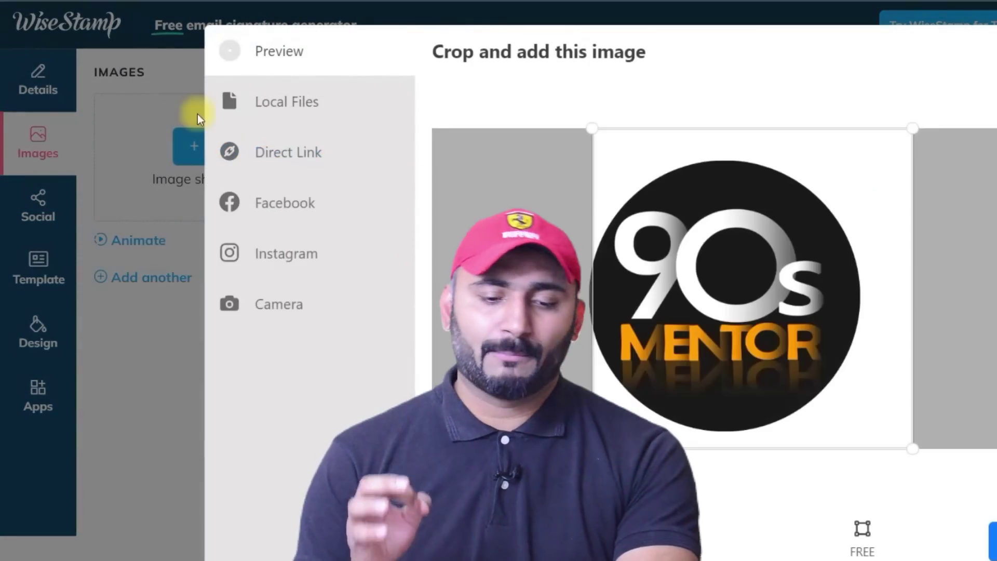
pyautogui.moveTo(740, 316); pyautogui.dragTo(716, 310)
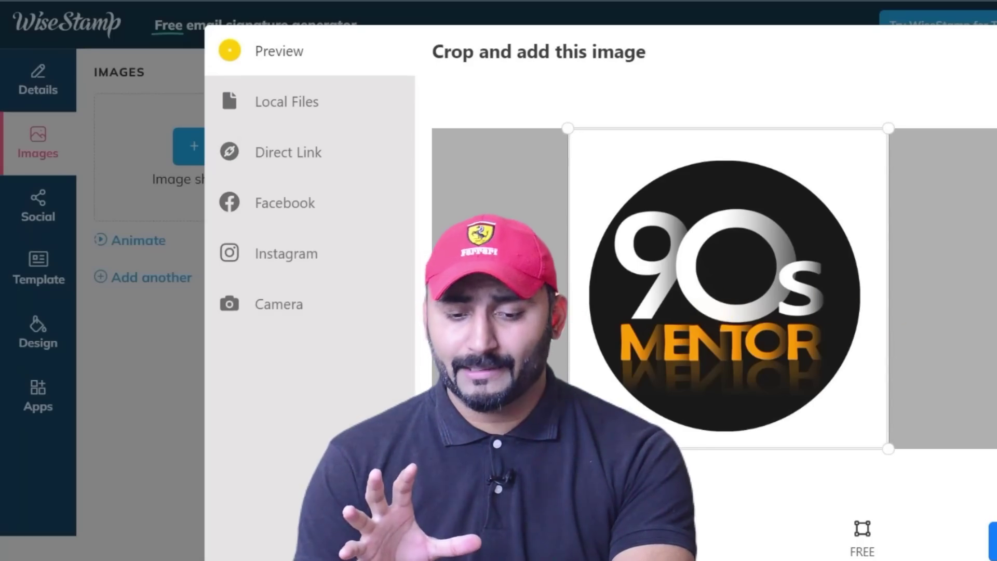
pyautogui.click(993, 540)
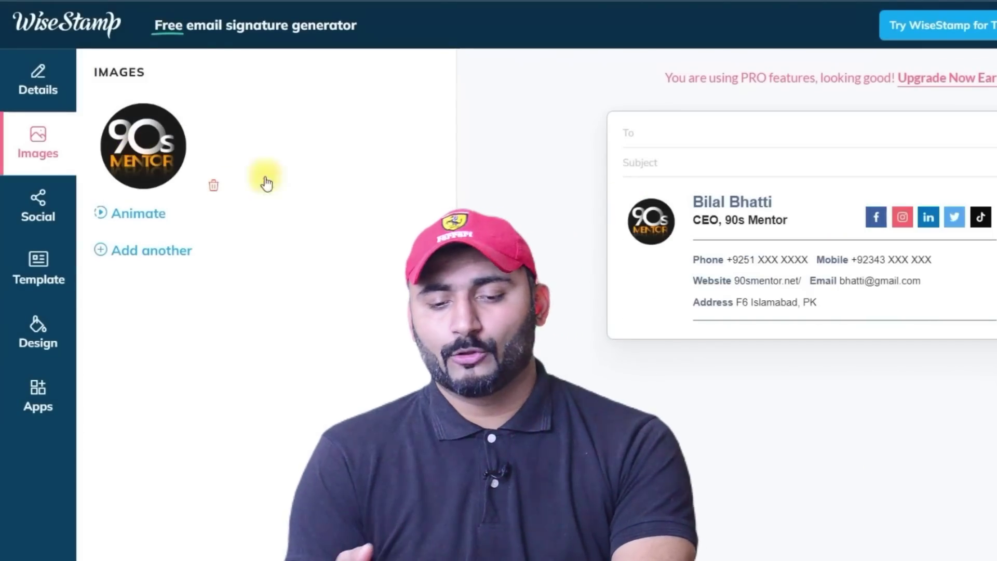
# - Try the Verdana and Georgia fonts on the signature and return to Arial
pyautogui.click(38, 332)
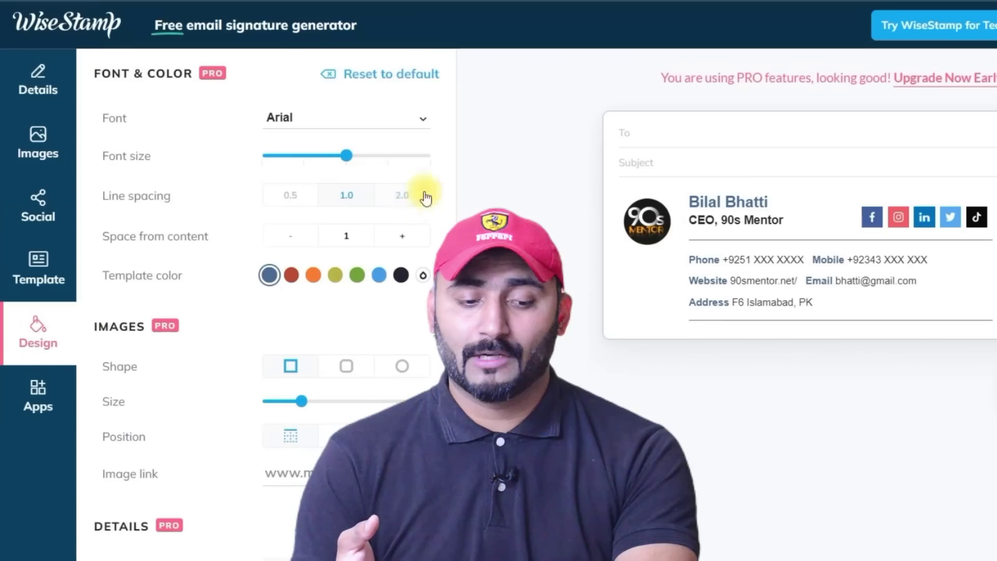
pyautogui.click(412, 125)
pyautogui.click(309, 173)
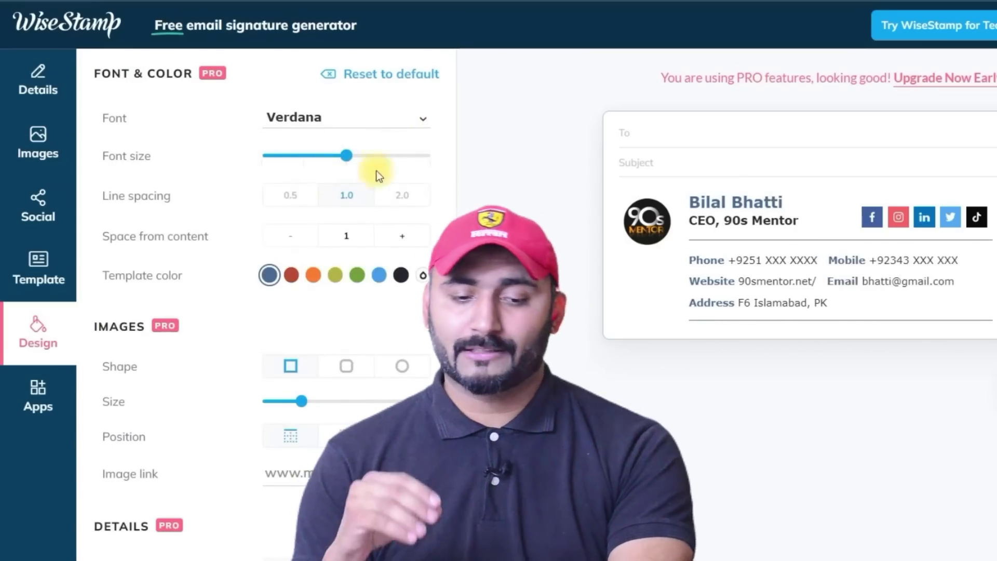
pyautogui.click(401, 122)
pyautogui.click(283, 231)
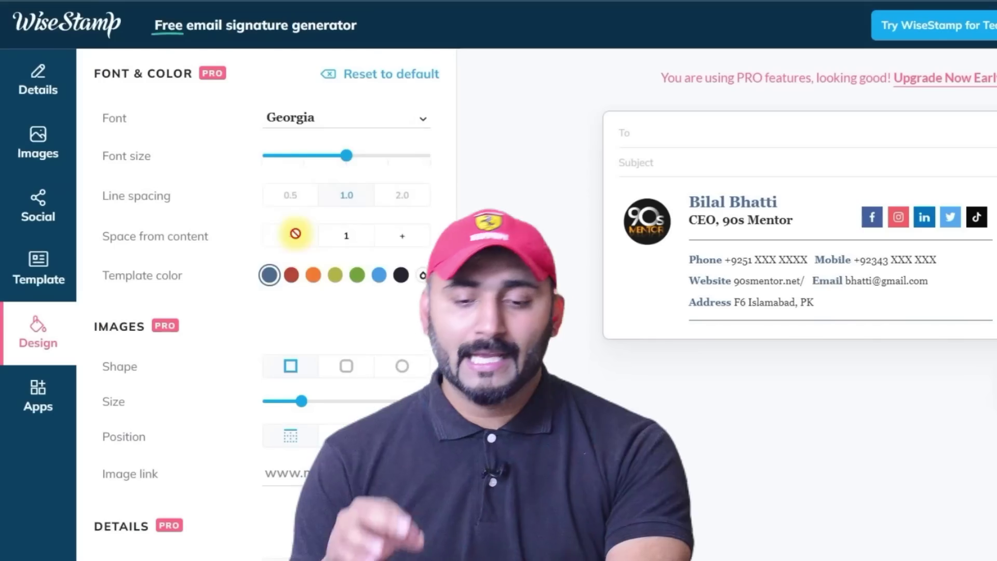
pyautogui.click(396, 117)
pyautogui.click(296, 148)
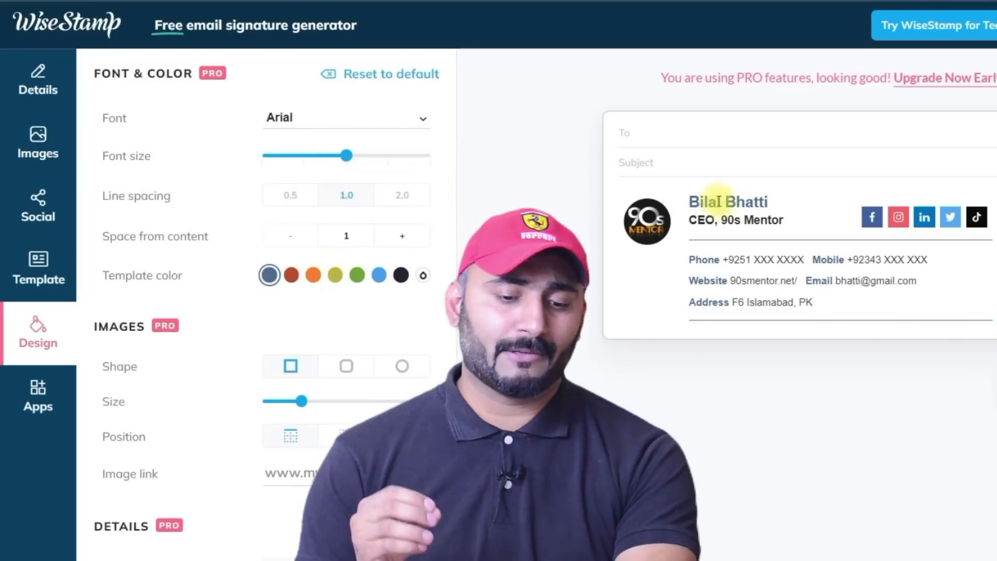
# - Try red, olive and orange as the signature's template color
pyautogui.click(291, 274)
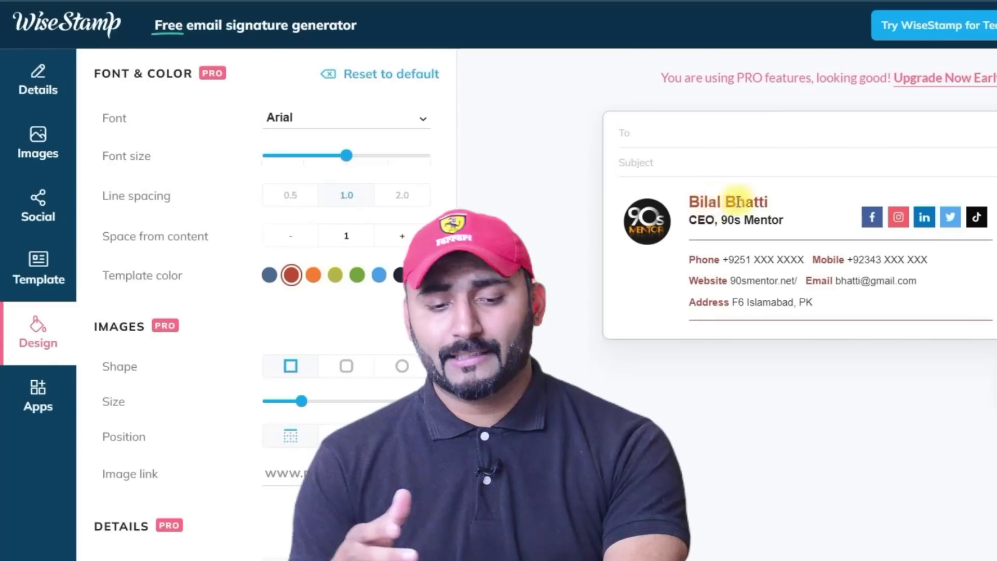
pyautogui.click(335, 274)
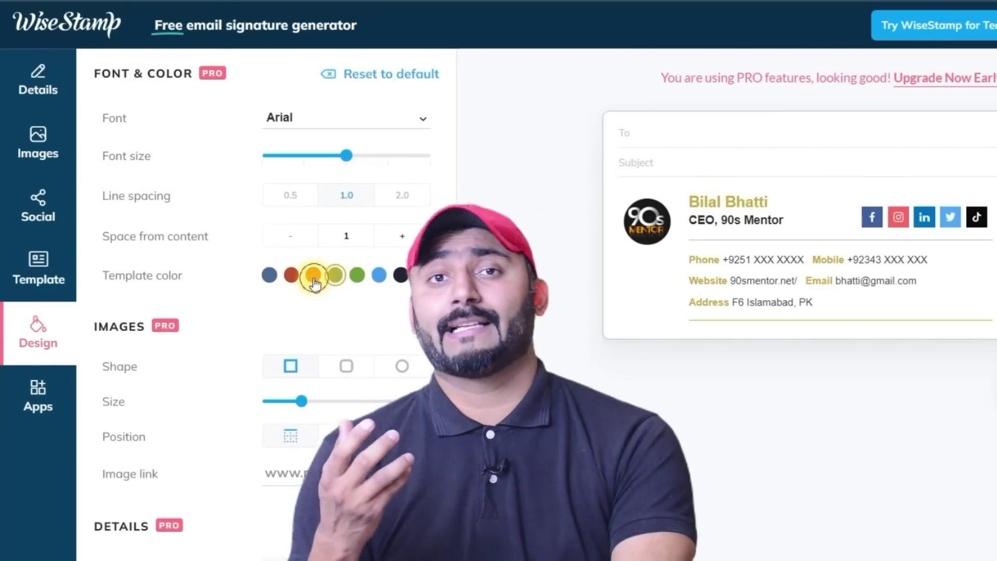
pyautogui.click(313, 275)
# - Compare the circular and rounded-corner shapes for the logo, keep rounded corners, and enlarge the logo
pyautogui.click(402, 368)
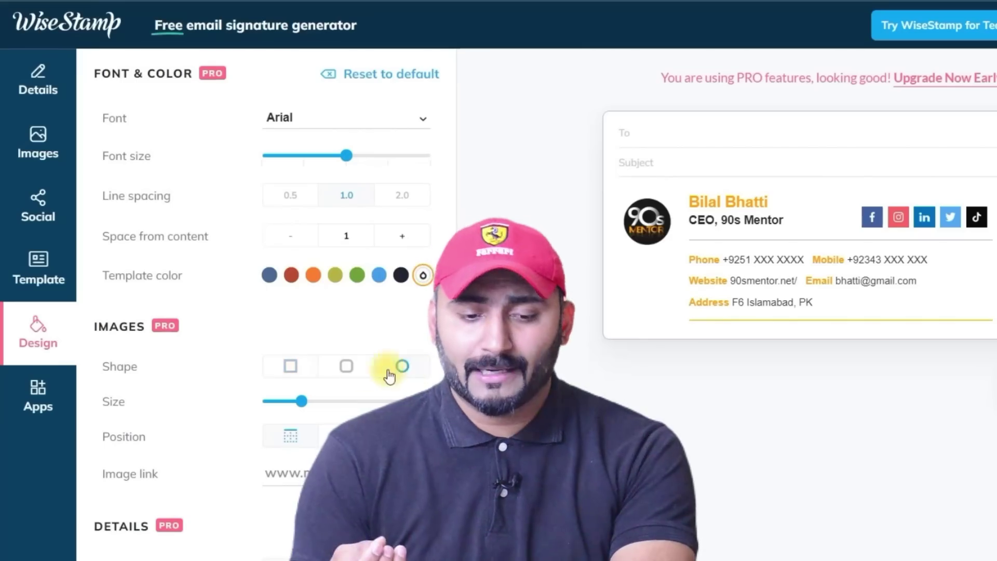
pyautogui.click(345, 366)
pyautogui.moveTo(301, 401); pyautogui.dragTo(376, 400)
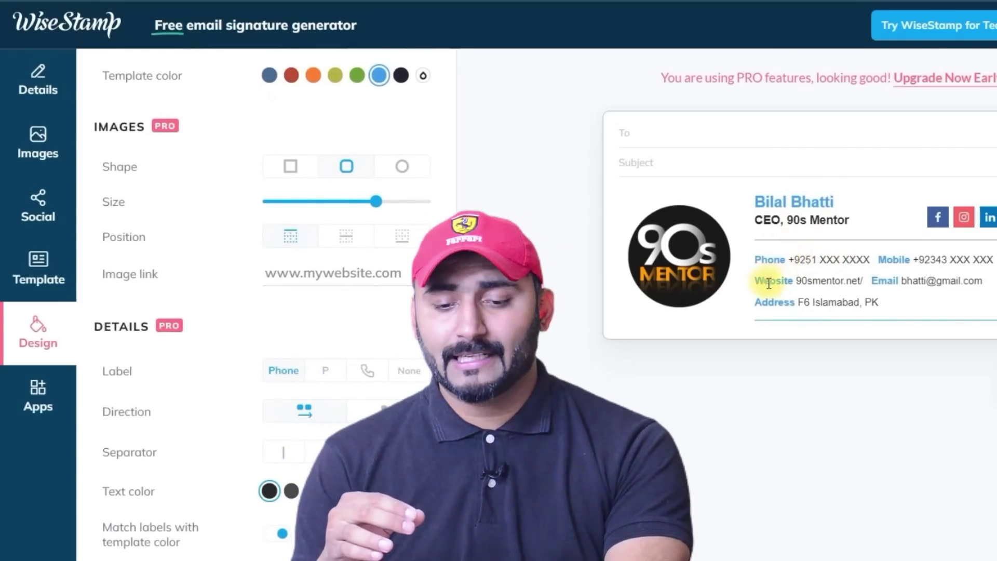
# - Compare icon labels with single-letter labels for the contact details, look at the phone icon choices, and apply the icon labels
pyautogui.click(364, 375)
pyautogui.click(394, 408)
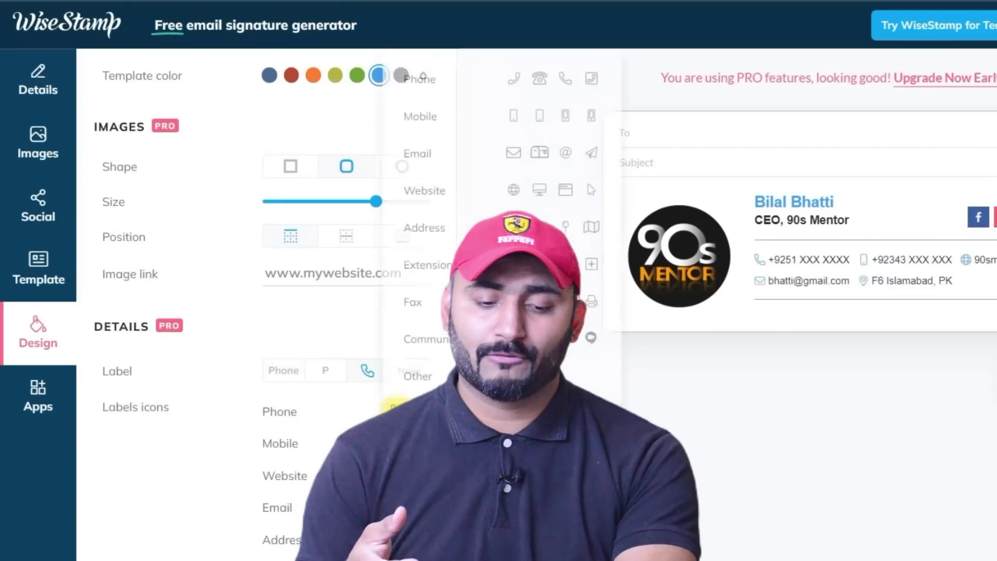
pyautogui.click(395, 401)
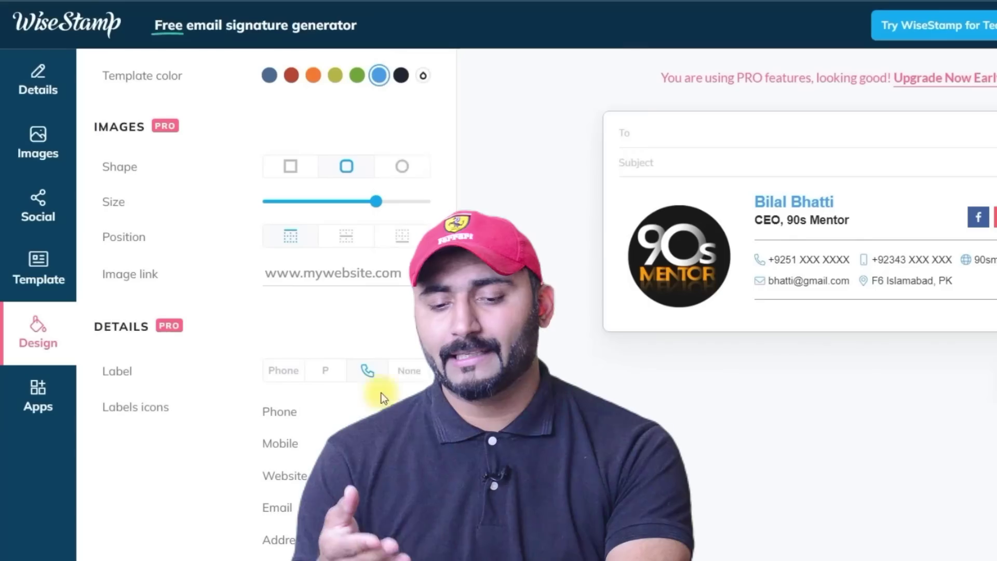
pyautogui.click(326, 370)
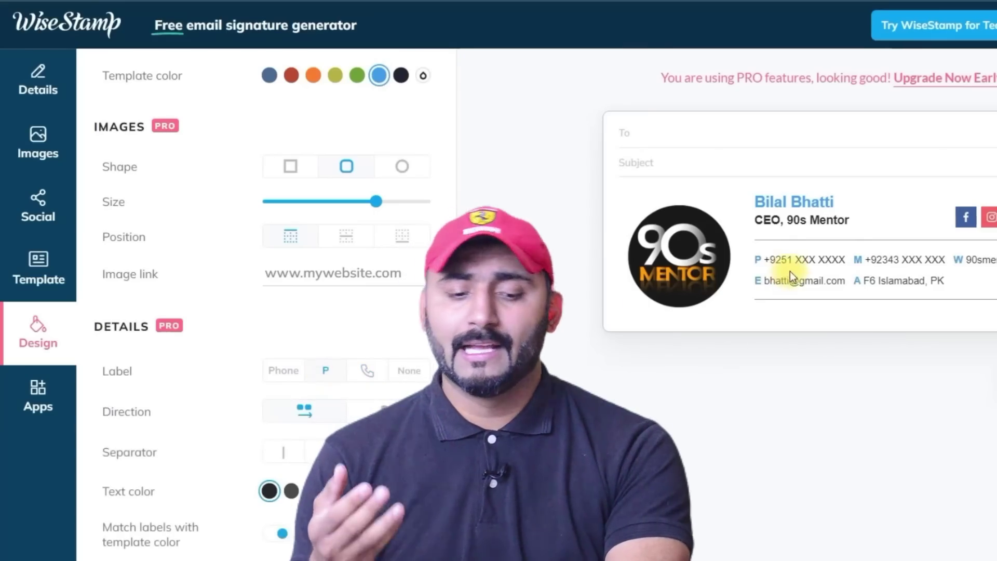
pyautogui.click(371, 373)
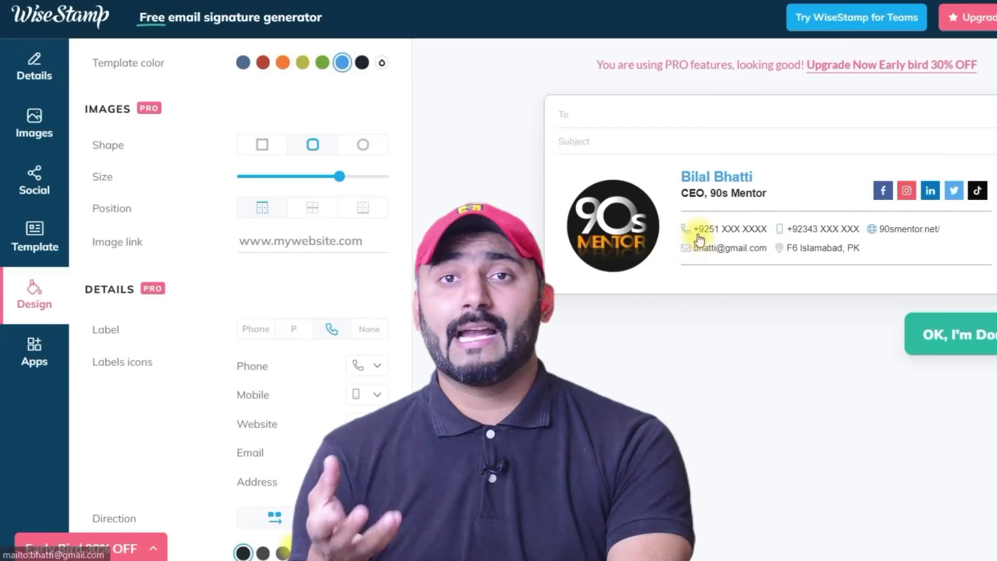
# - Compare the outlined and filled looks of the social icons and give them the plain icon-only fill
pyautogui.scroll(-9, 312, 363)
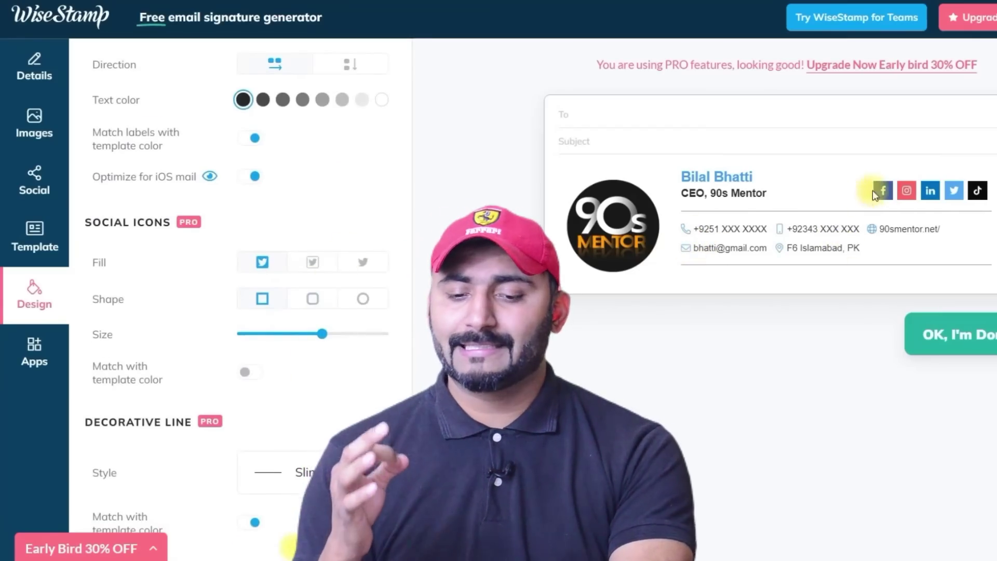
pyautogui.click(313, 263)
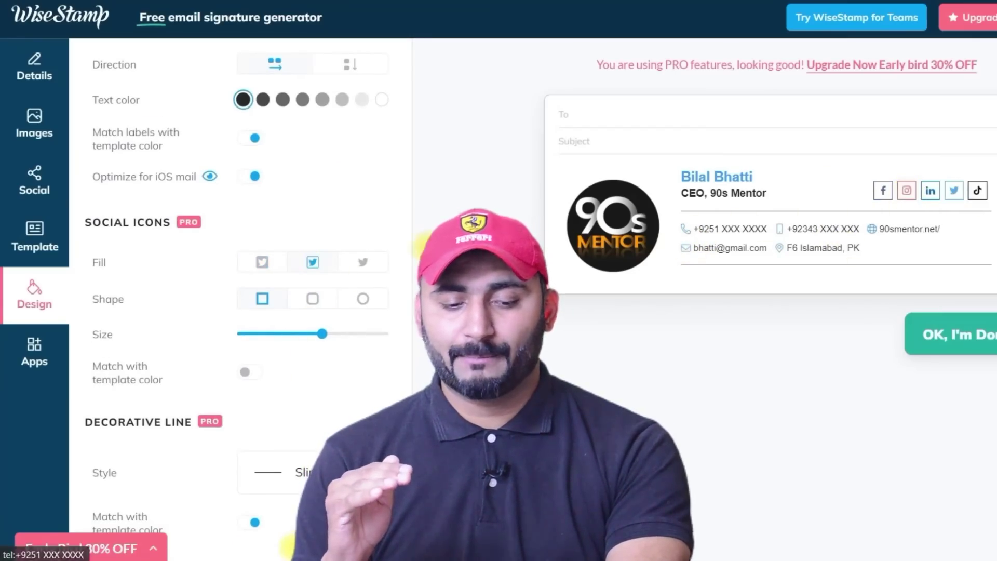
pyautogui.click(366, 262)
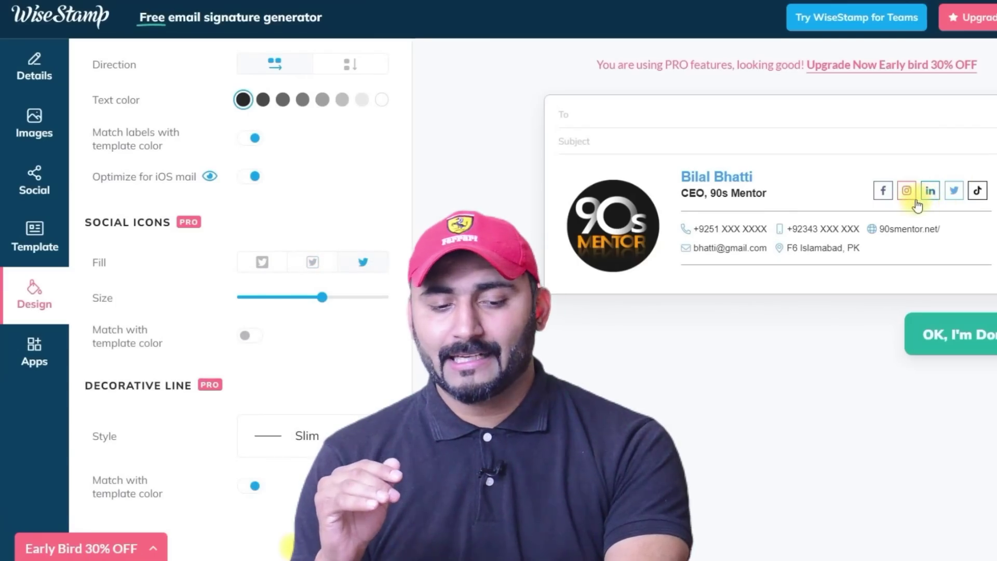
pyautogui.click(274, 266)
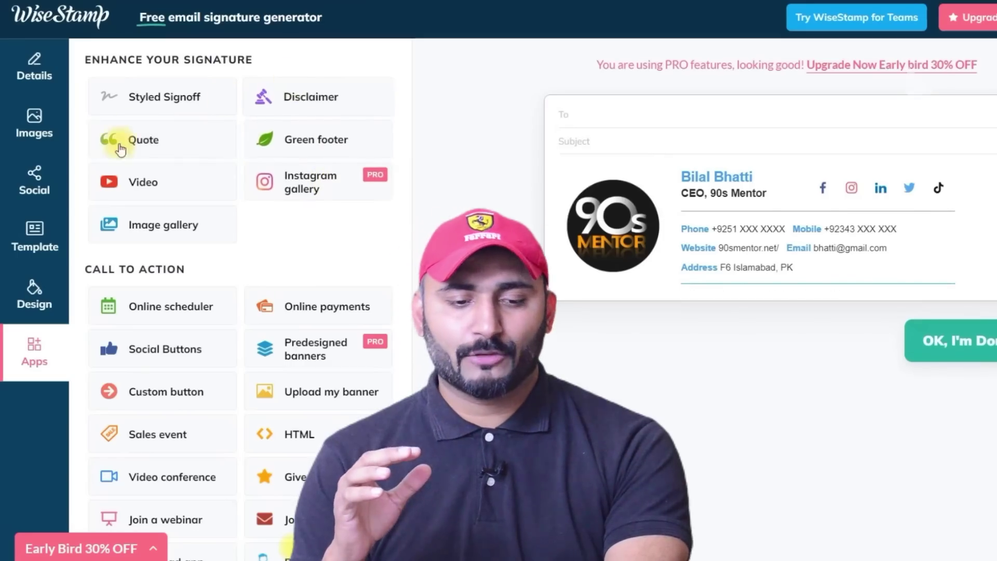
# - Compare the name, "Kind regards," and hand-drawn styled signoffs, and add the "Kind regards," version to the signature
pyautogui.click(153, 105)
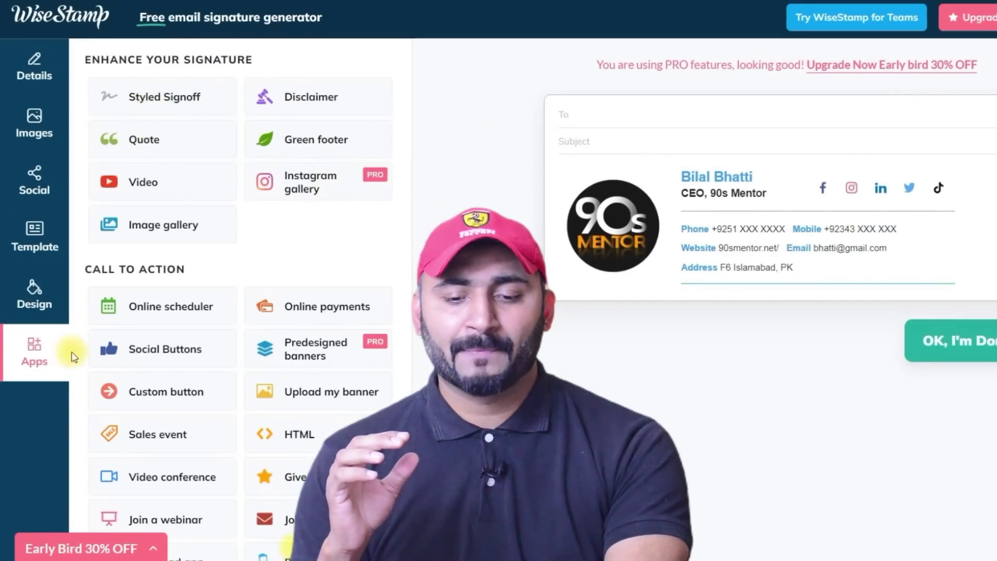
pyautogui.click(153, 96)
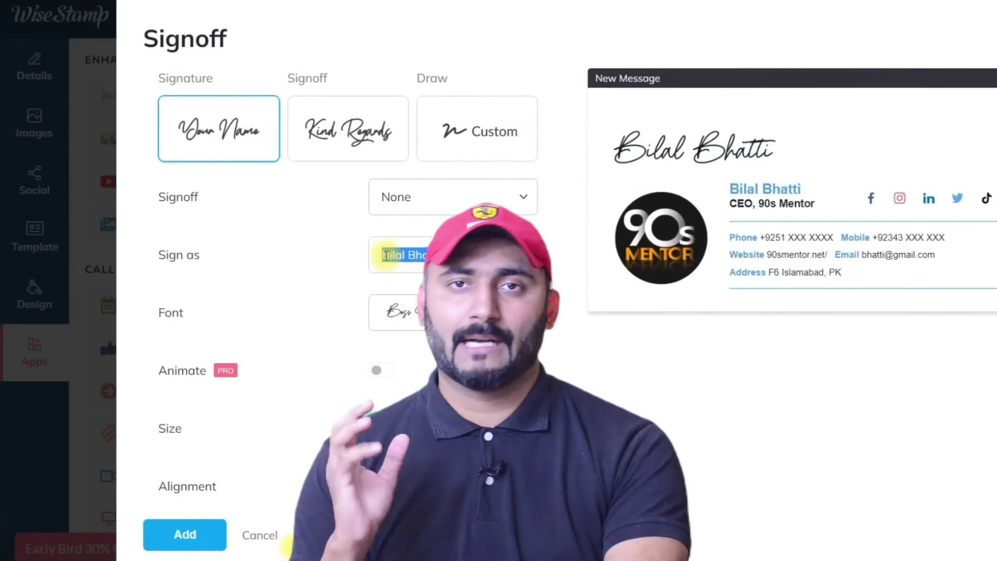
pyautogui.click(353, 128)
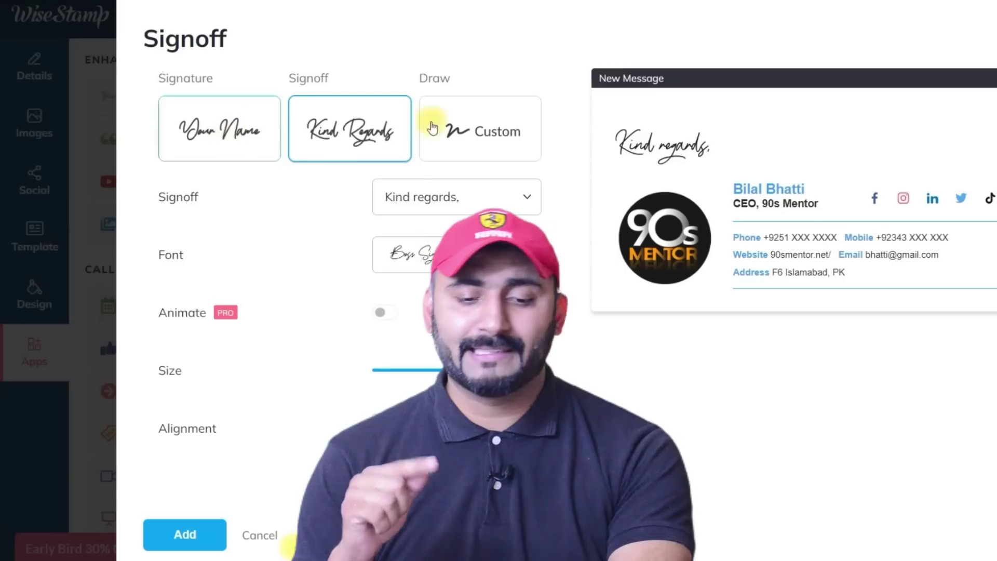
pyautogui.click(499, 134)
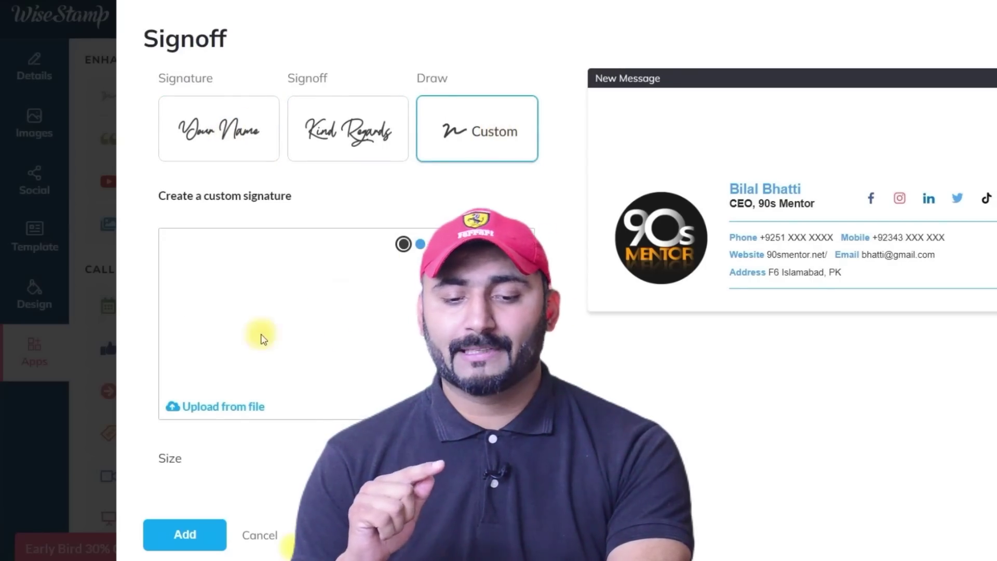
pyautogui.moveTo(260, 301)
pyautogui.mouseDown()
pyautogui.moveTo(241, 335)
pyautogui.moveTo(267, 324)
pyautogui.moveTo(281, 357)
pyautogui.mouseUp()
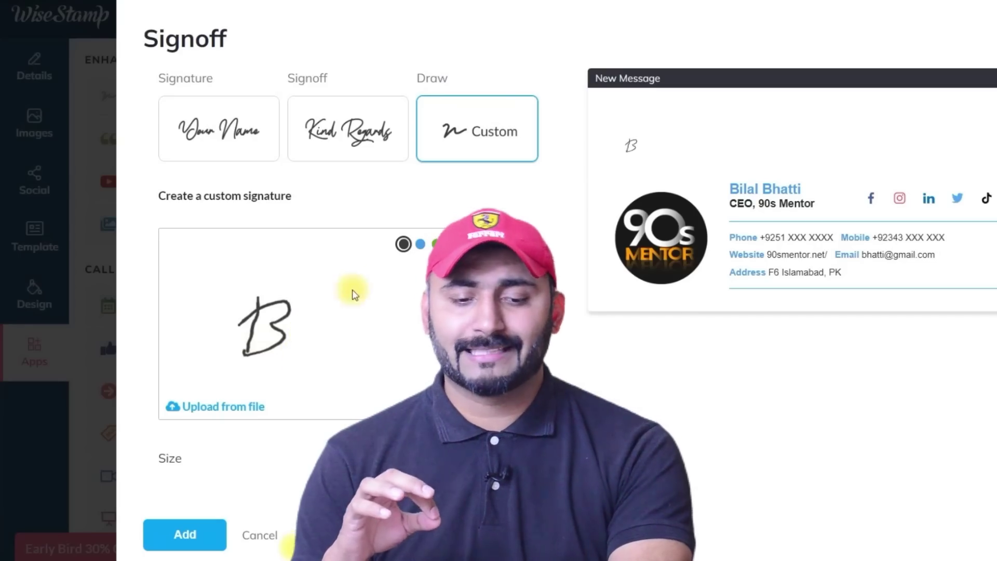
pyautogui.click(351, 134)
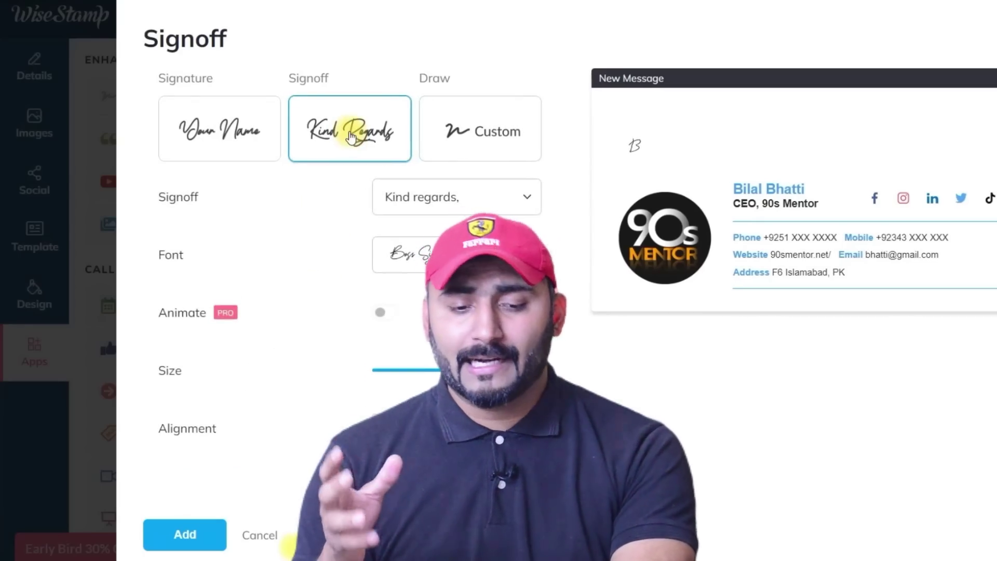
pyautogui.click(184, 535)
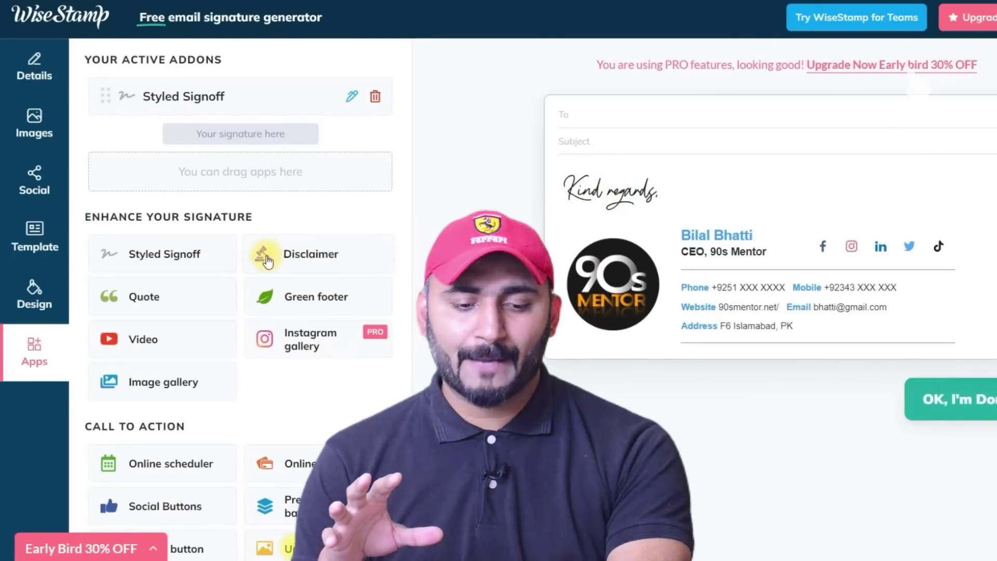
# - Add a Confidentiality disclaimer and a Success quote to the signature, keeping their default styles
pyautogui.click(324, 255)
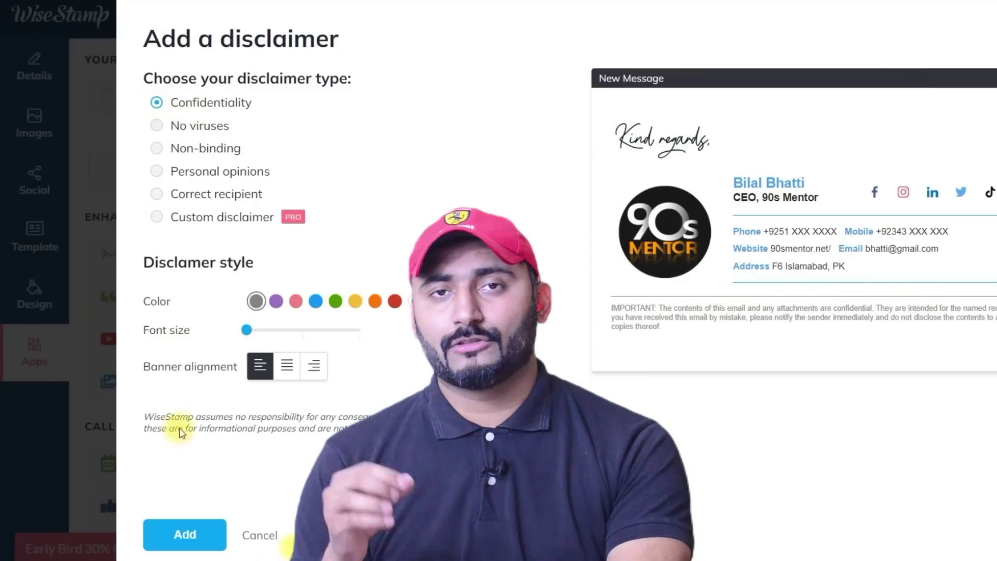
pyautogui.click(182, 536)
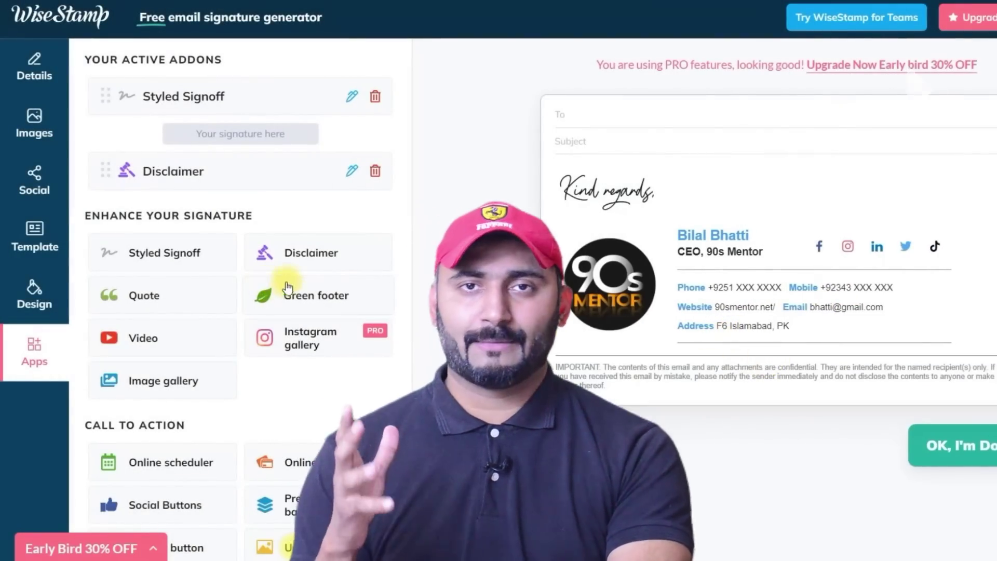
pyautogui.click(135, 298)
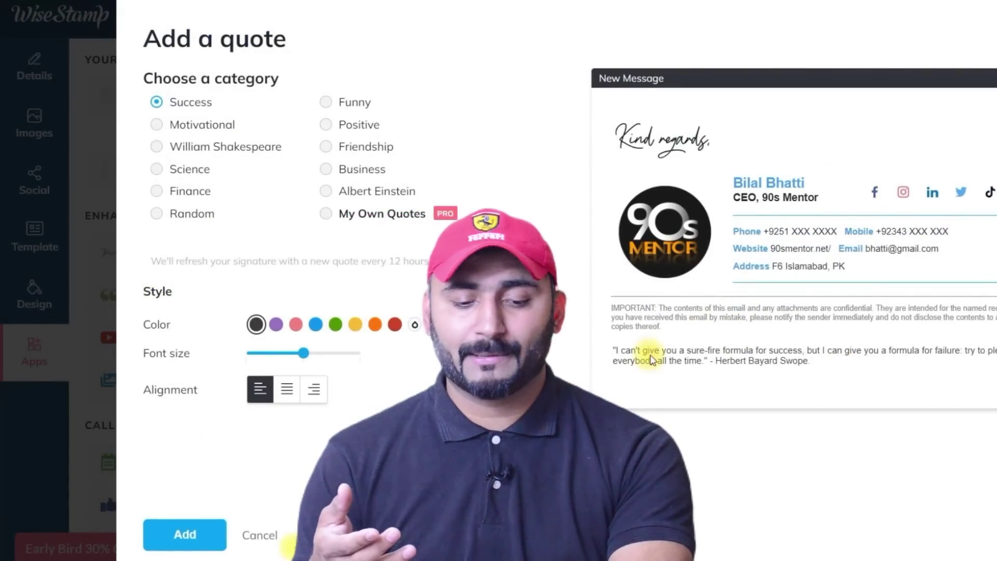
pyautogui.click(163, 540)
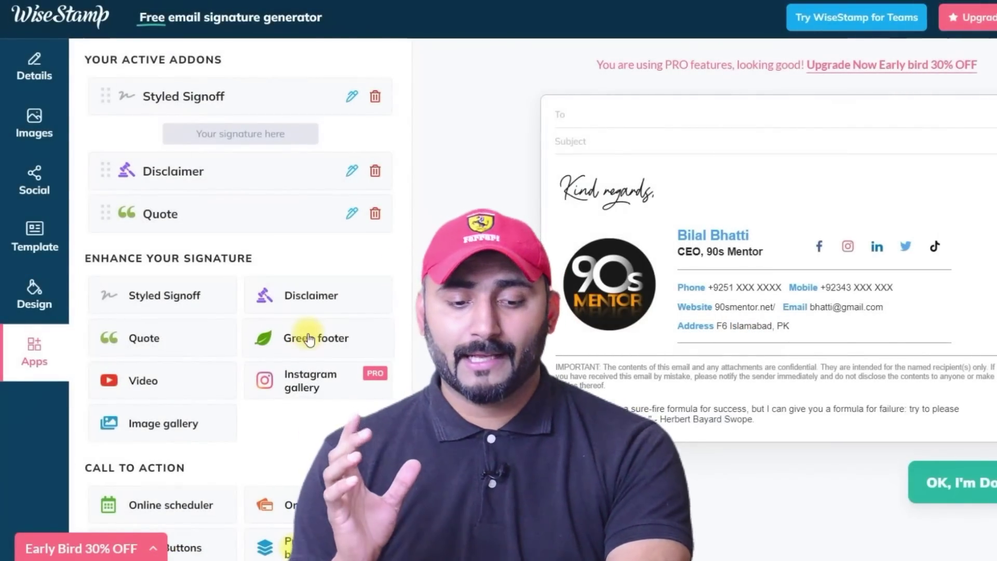
# - Add a green footer with the Environmental responsibility text and the leaf icon
pyautogui.click(309, 339)
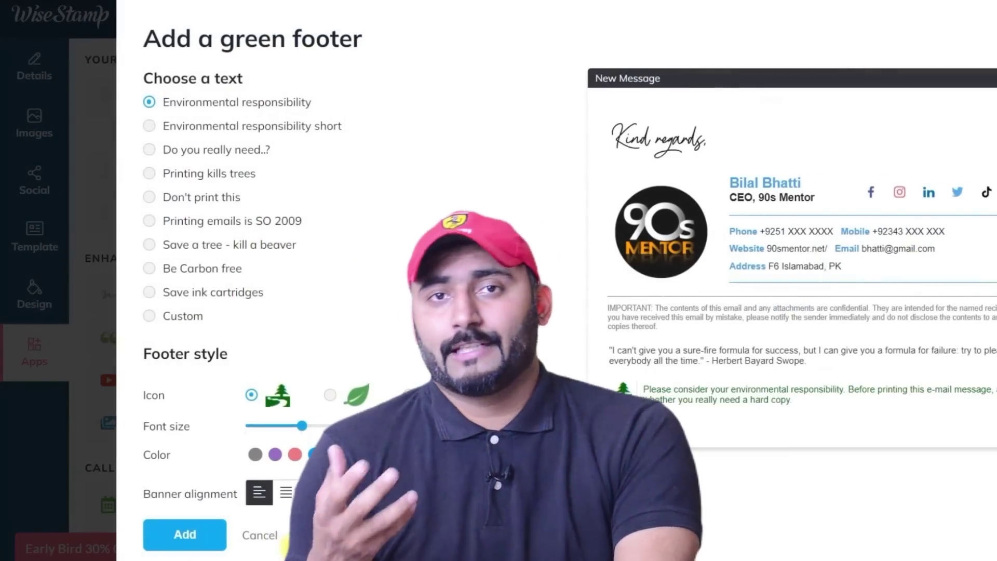
pyautogui.click(355, 402)
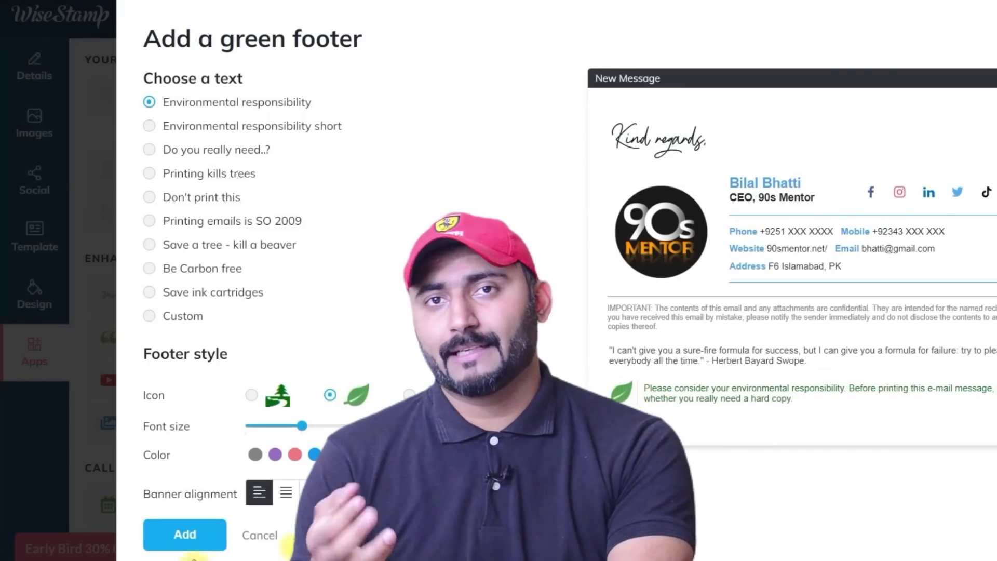
pyautogui.click(194, 534)
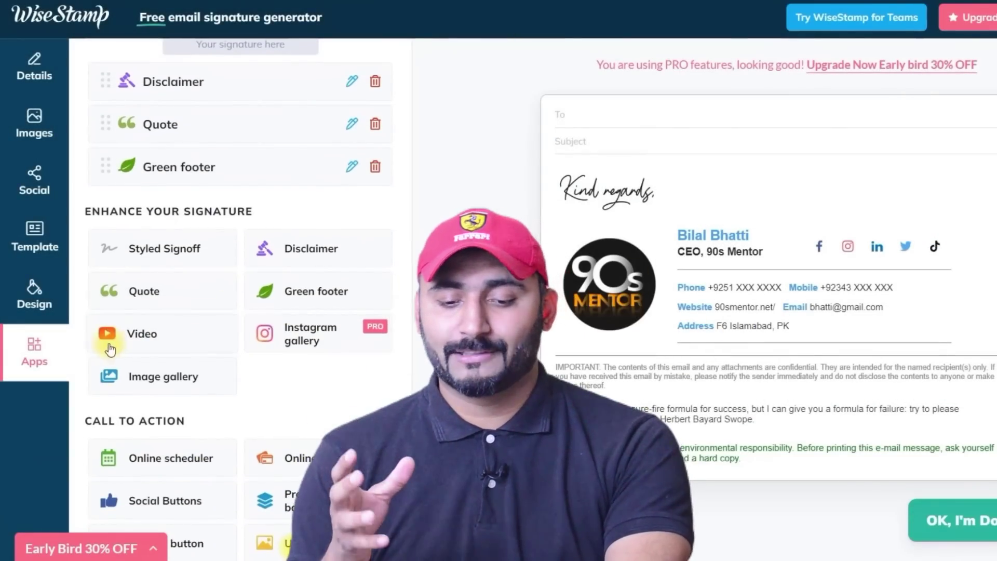
pyautogui.click(152, 334)
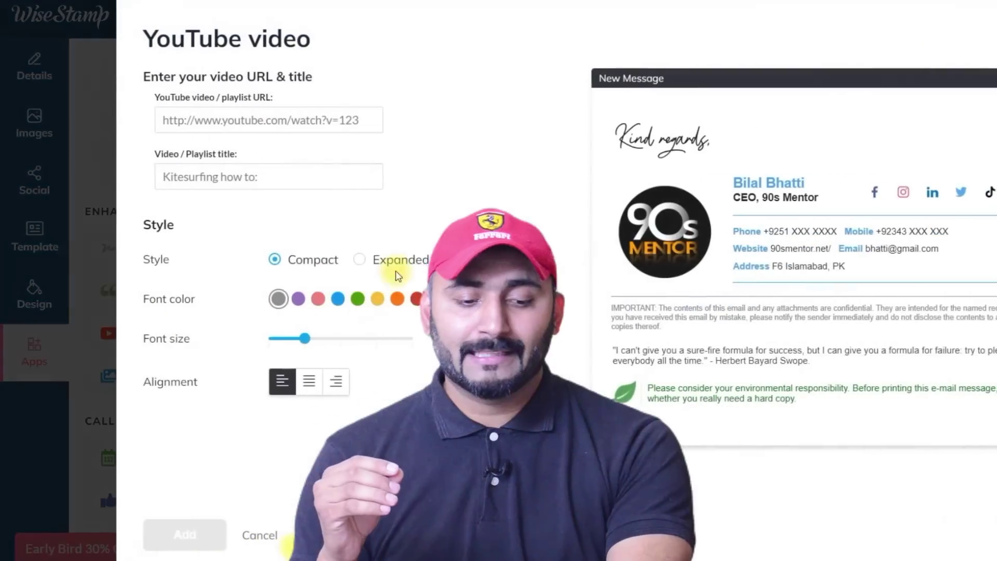
pyautogui.click(278, 121)
pyautogui.write('https://youtu.be/KYRPIQyD7Xc')
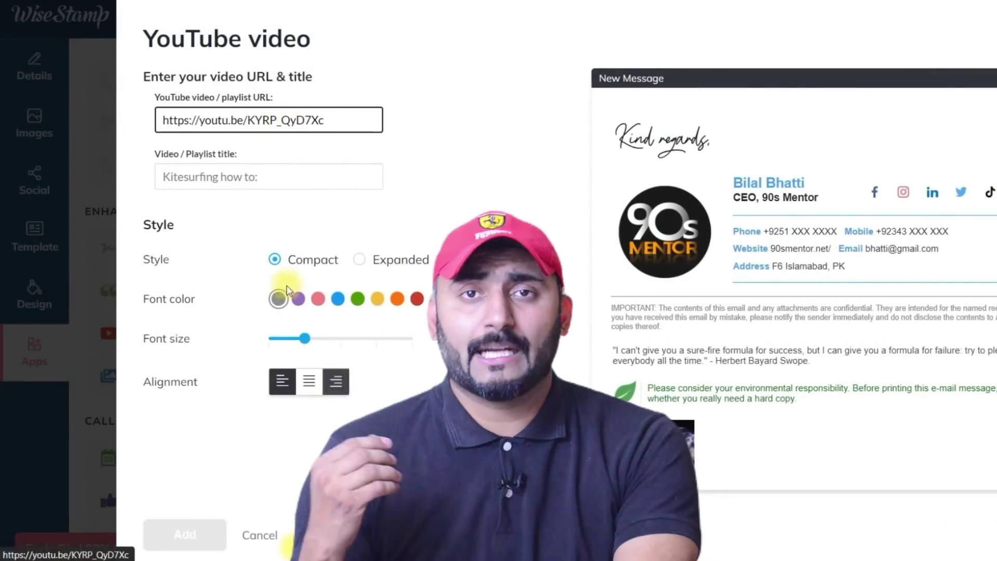
pyautogui.click(216, 175)
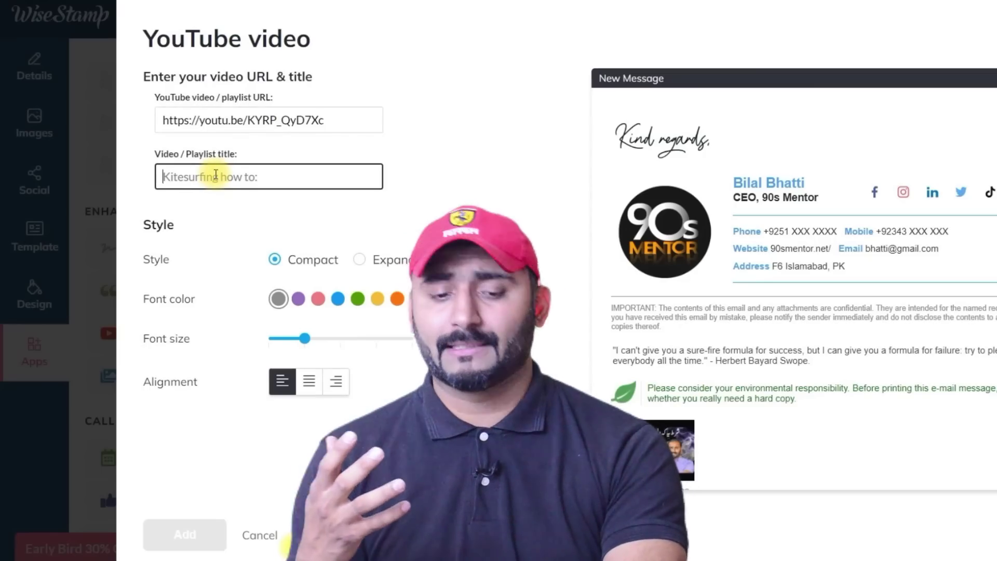
pyautogui.write('Make Money online')
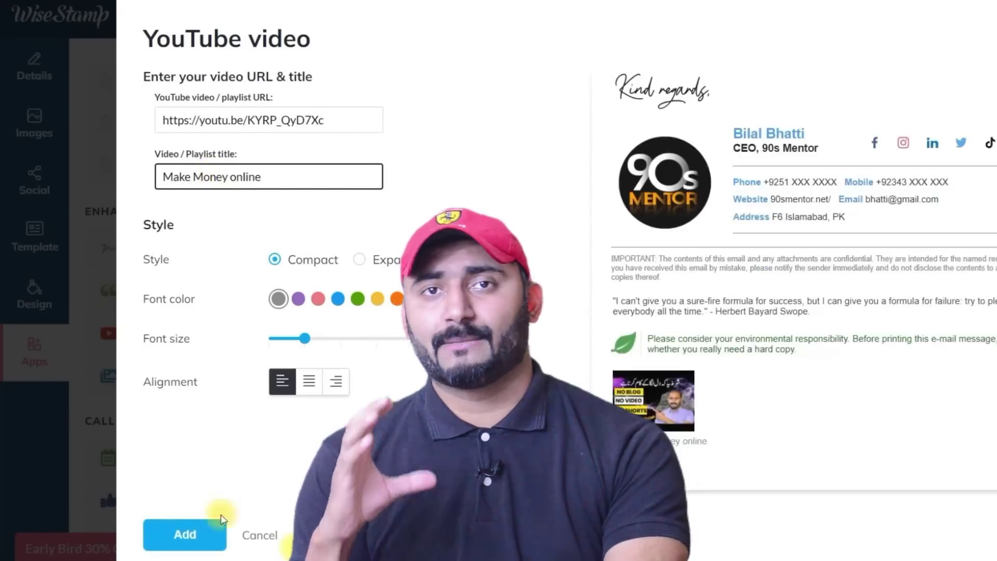
pyautogui.click(199, 532)
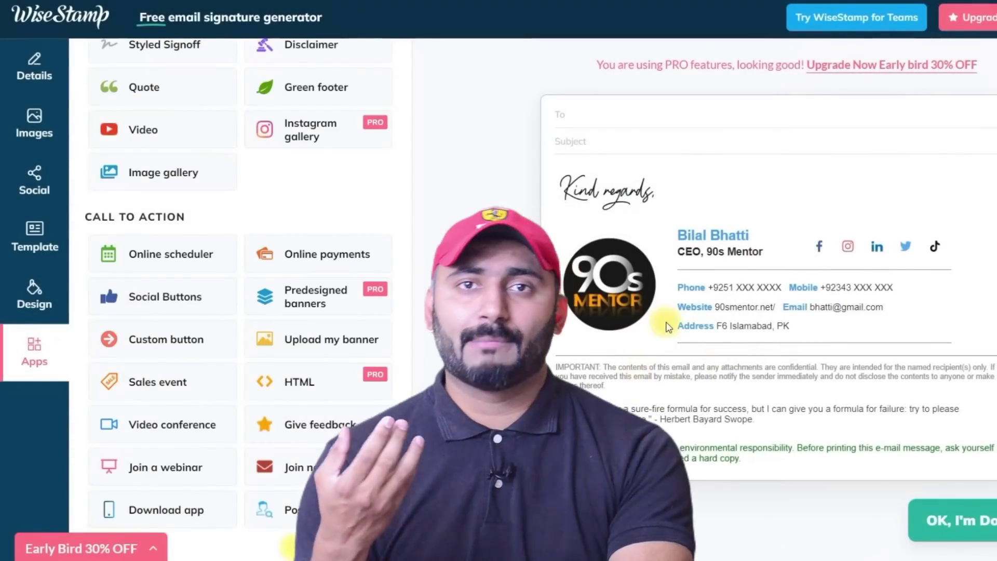
# - Review the whole signature preview with its added signoff, disclaimer, quote, green footer and video
pyautogui.scroll(-2, 609, 372)
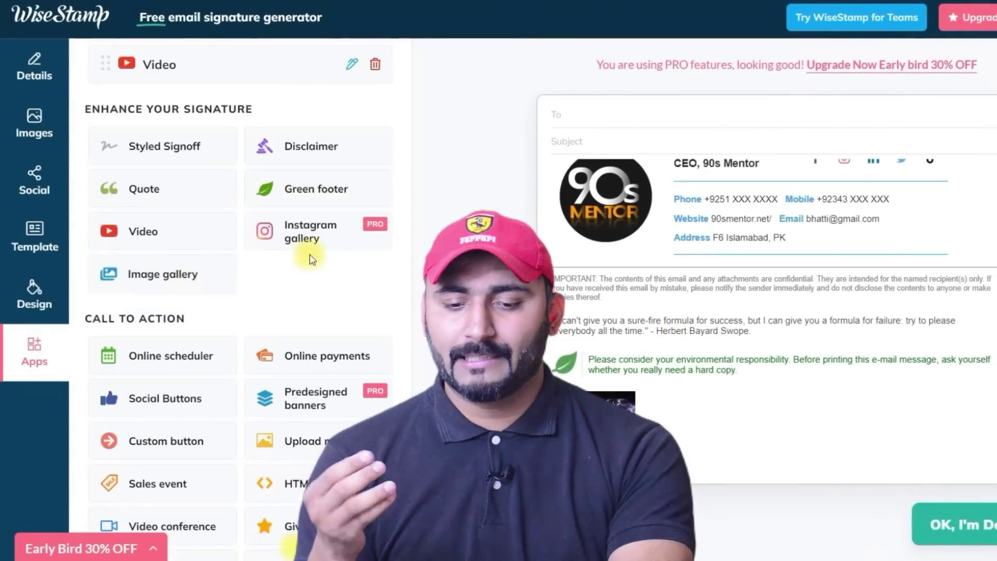
pyautogui.scroll(1, 702, 362)
pyautogui.scroll(2, 703, 362)
pyautogui.scroll(-2, 699, 374)
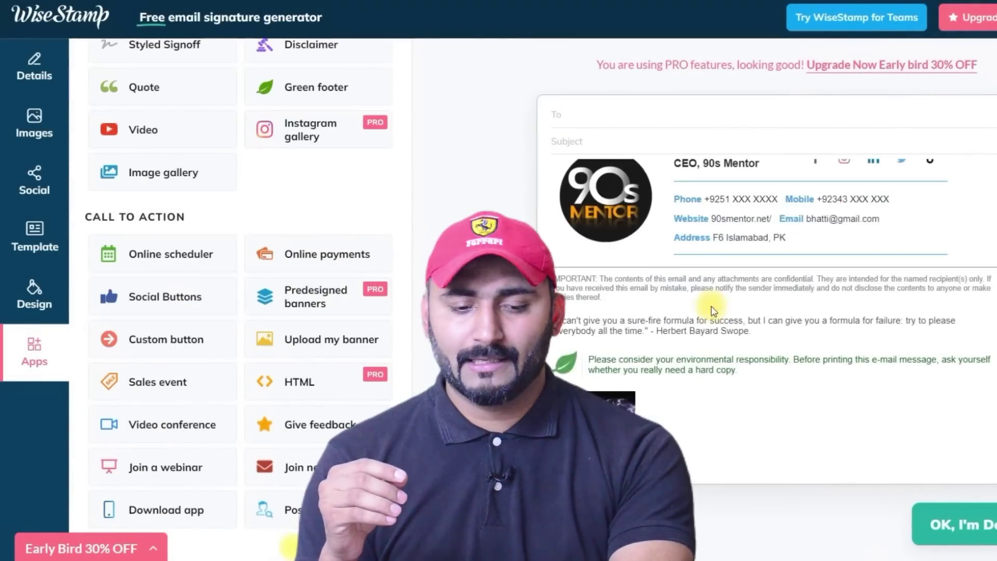
pyautogui.scroll(2, 692, 394)
pyautogui.scroll(-2, 684, 325)
pyautogui.scroll(2, 684, 323)
pyautogui.scroll(-2, 668, 343)
# - Copy the entire signature from the preview, from the video up to the signoff
pyautogui.moveTo(738, 379)
pyautogui.mouseDown()
pyautogui.moveTo(561, 358)
pyautogui.moveTo(585, 326)
pyautogui.moveTo(563, 185)
pyautogui.mouseUp()
pyautogui.scroll(2, 585, 326)
pyautogui.scroll(2, 569, 239)
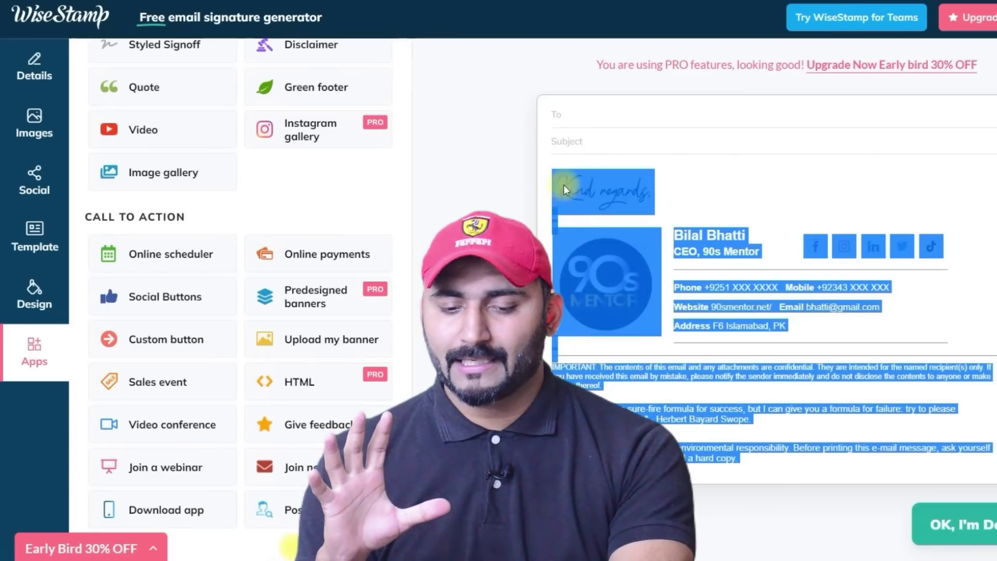
pyautogui.rightClick(574, 184)
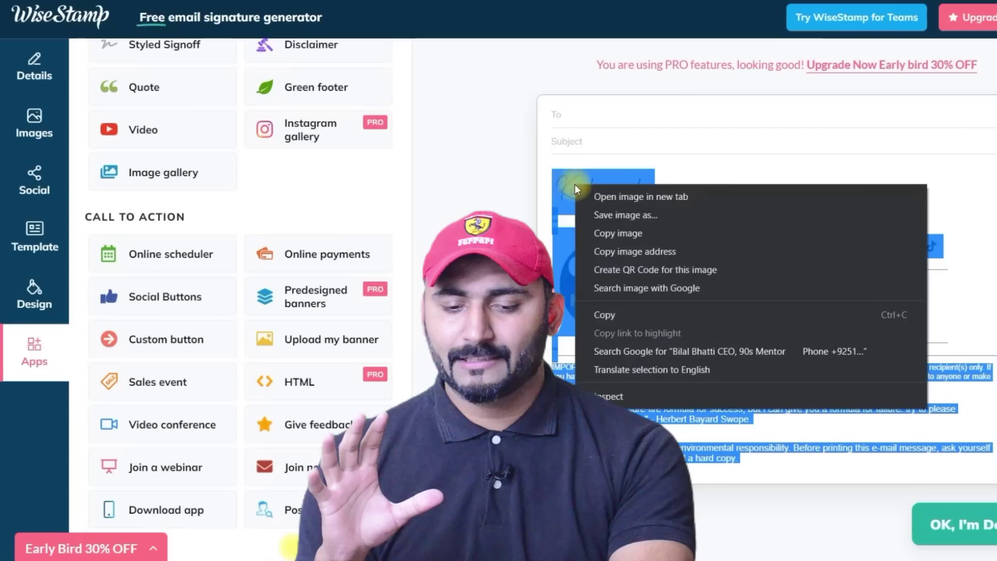
pyautogui.click(617, 313)
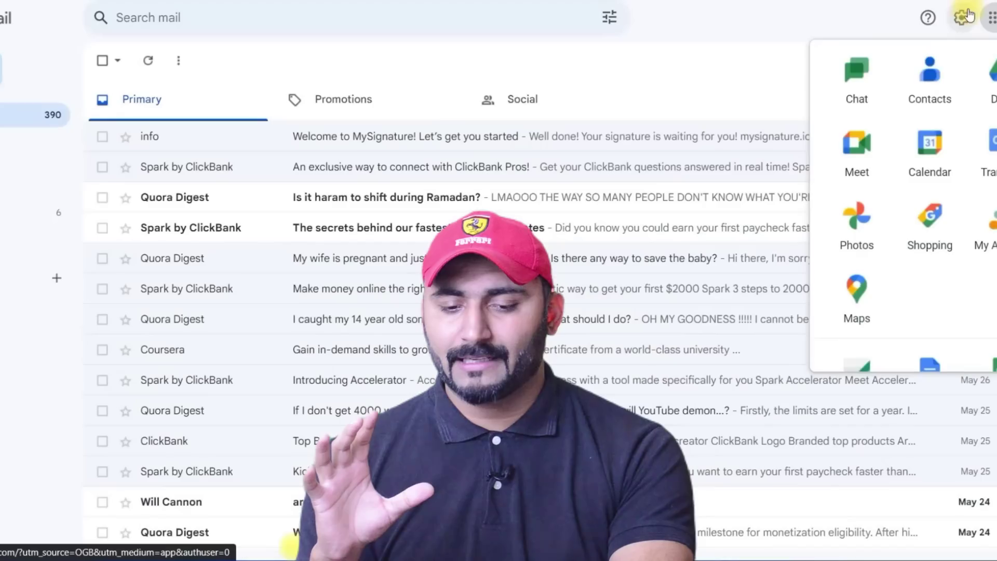
# - In Gmail's full settings, create a new signature named Test
pyautogui.click(966, 16)
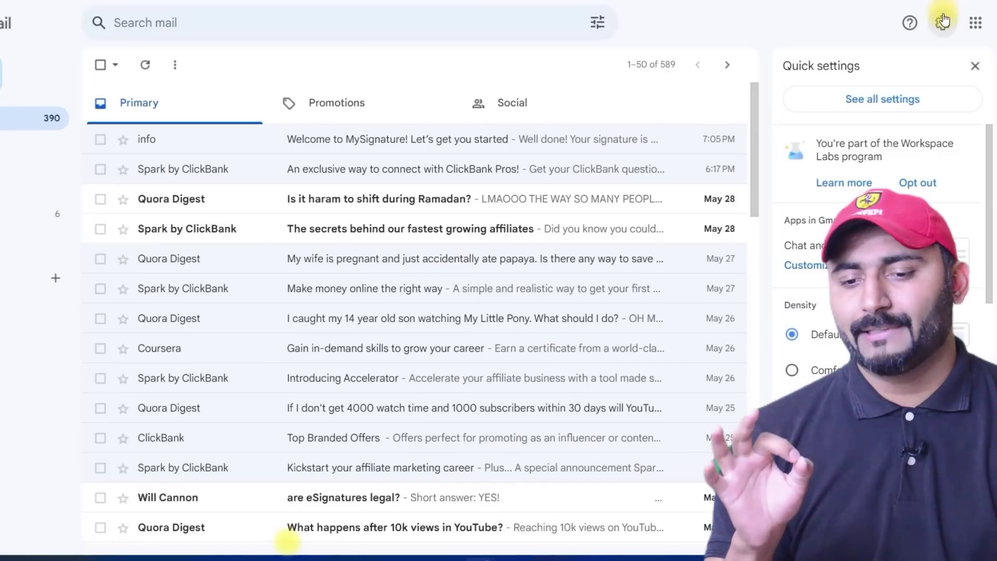
pyautogui.click(871, 105)
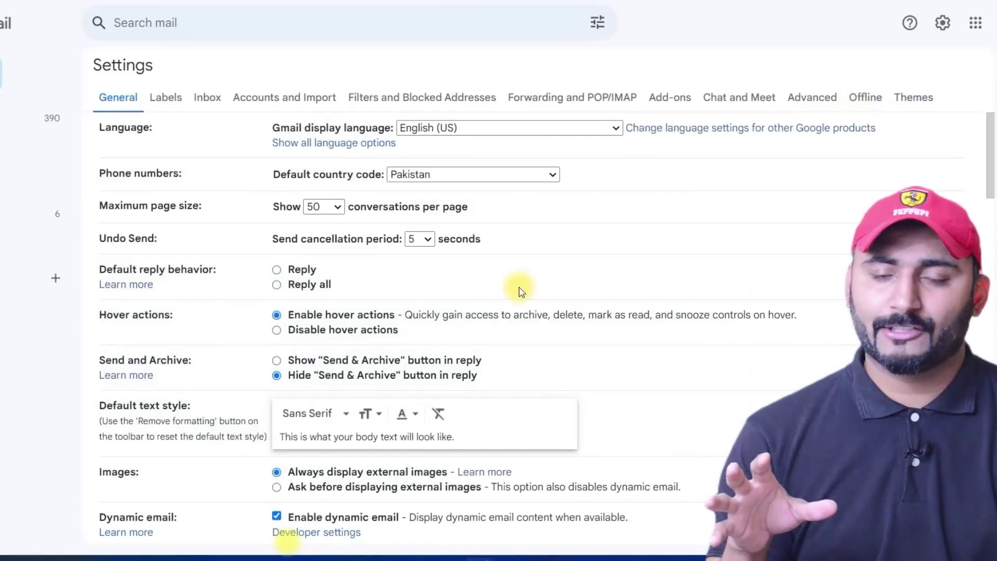
pyautogui.scroll(-15, 519, 291)
pyautogui.click(374, 171)
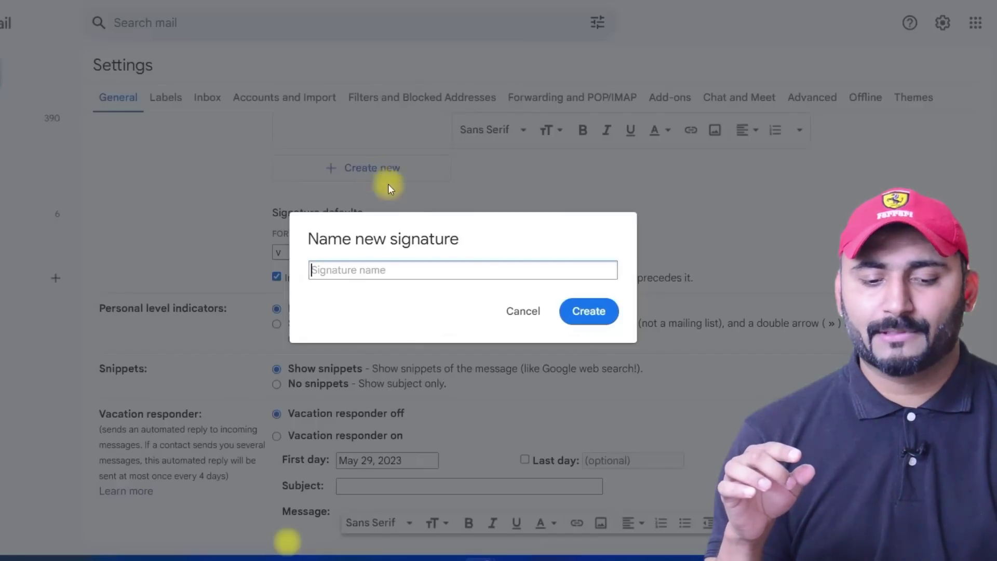
pyautogui.write('Tes')
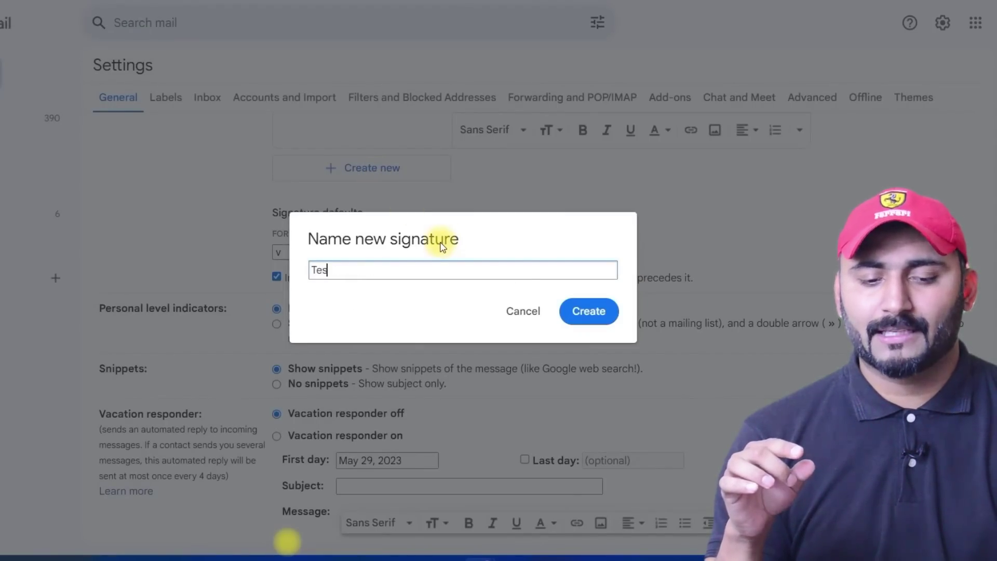
pyautogui.write('t')
pyautogui.click(592, 312)
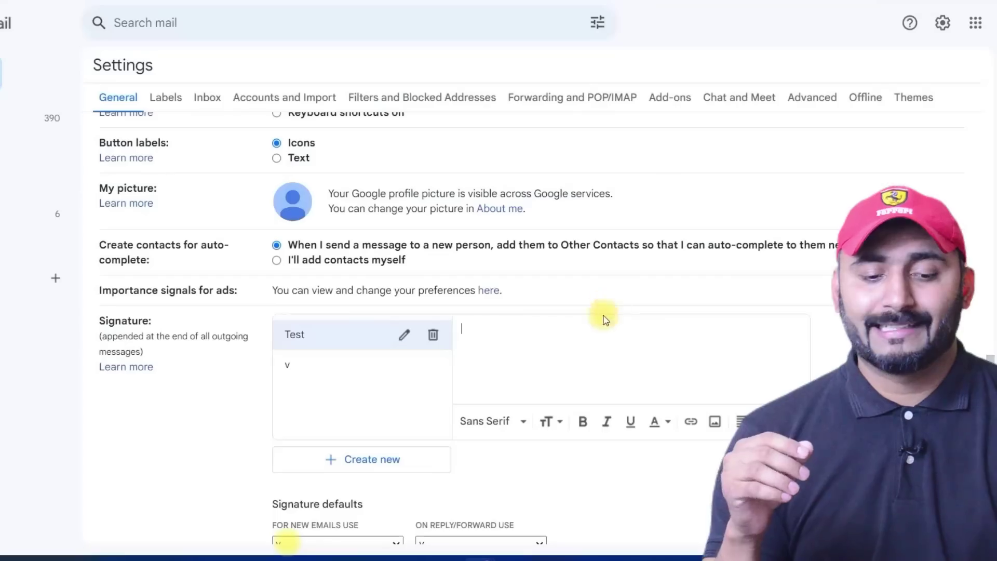
# - Paste the copied signature into the Test signature, check its content and save the settings changes
pyautogui.rightClick(464, 330)
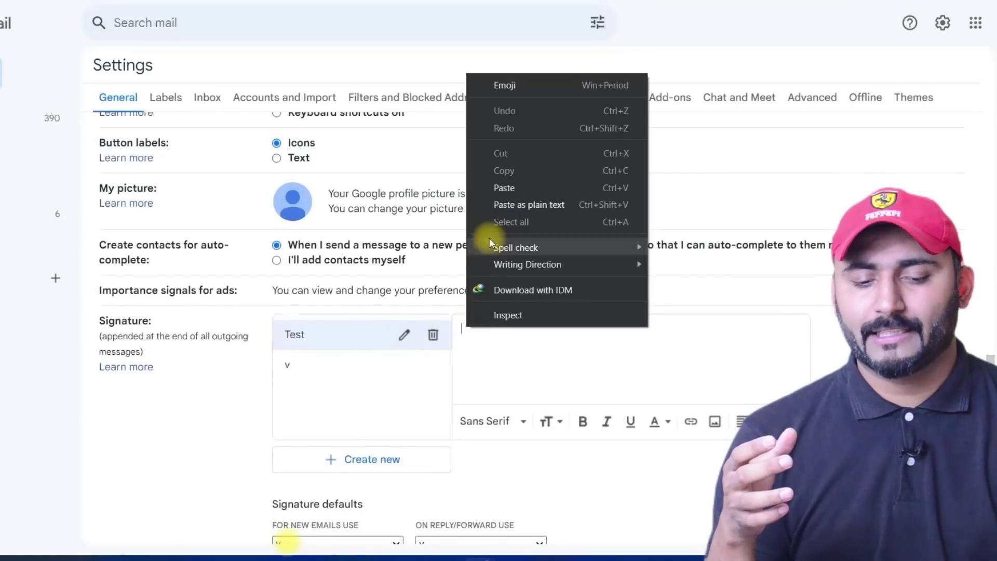
pyautogui.click(500, 188)
pyautogui.scroll(10, 520, 366)
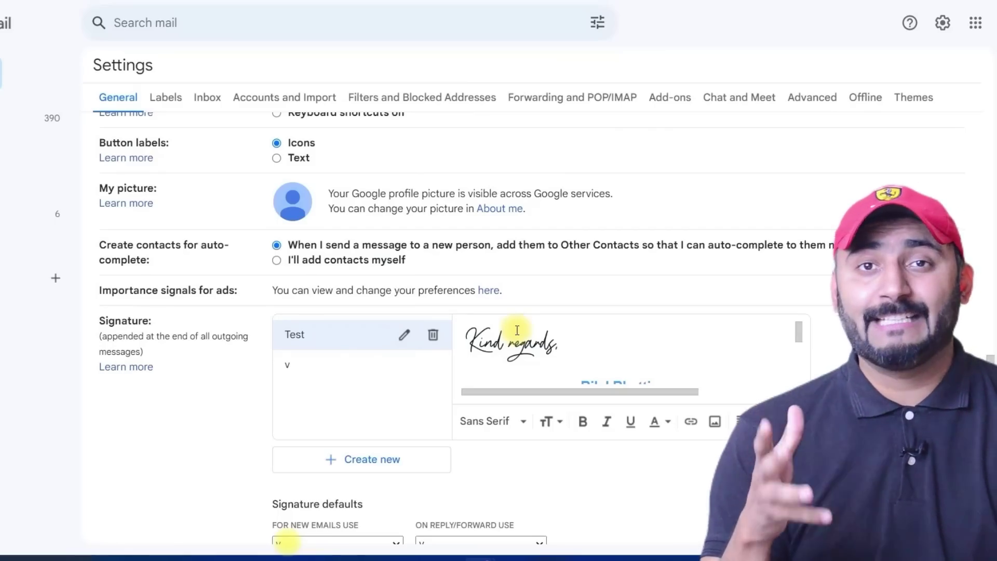
pyautogui.scroll(-5, 517, 332)
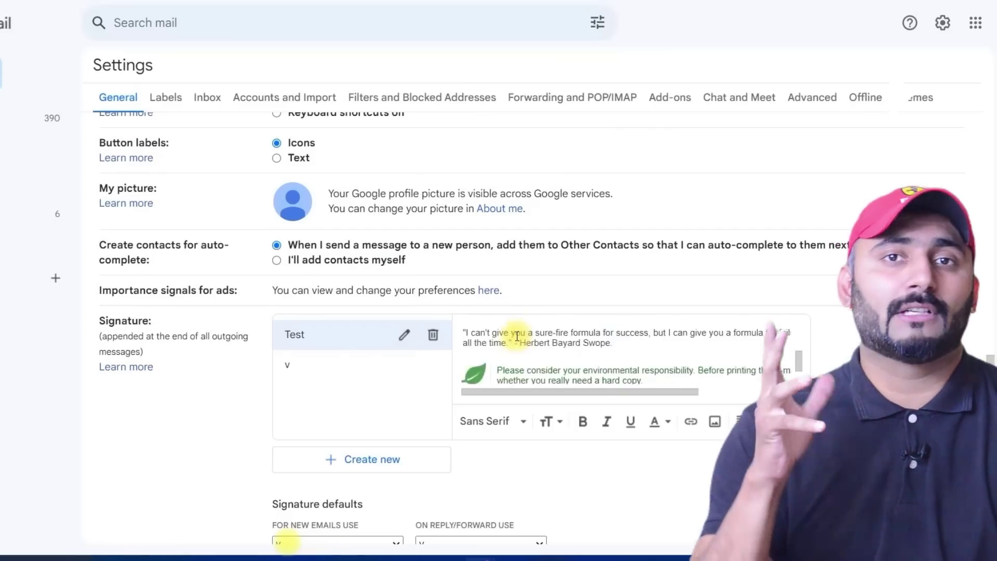
pyautogui.scroll(-10, 499, 416)
pyautogui.click(507, 464)
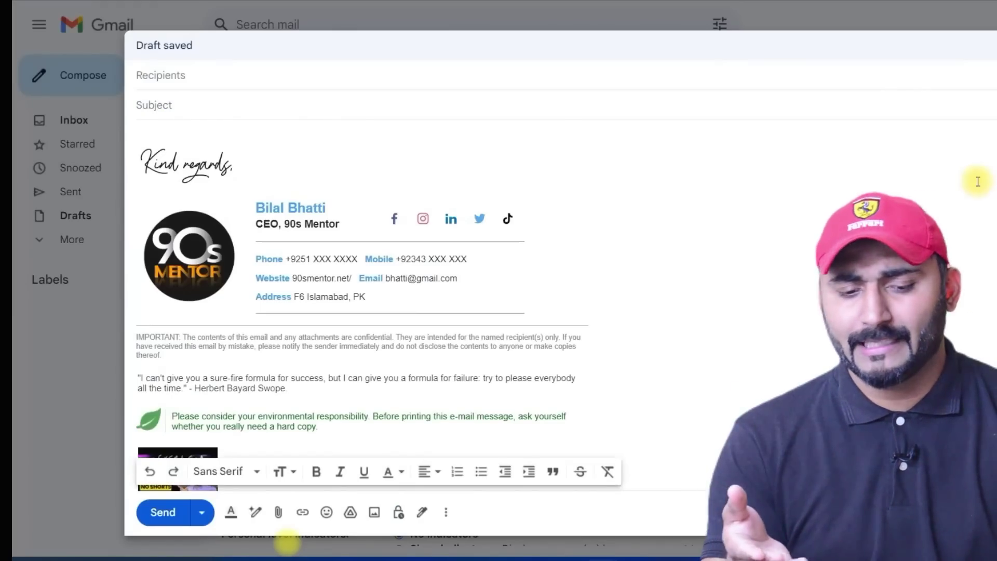
# - Check how the complete signature looks in a new email draft, from the signoff to the video
pyautogui.click(244, 256)
pyautogui.scroll(-2, 243, 256)
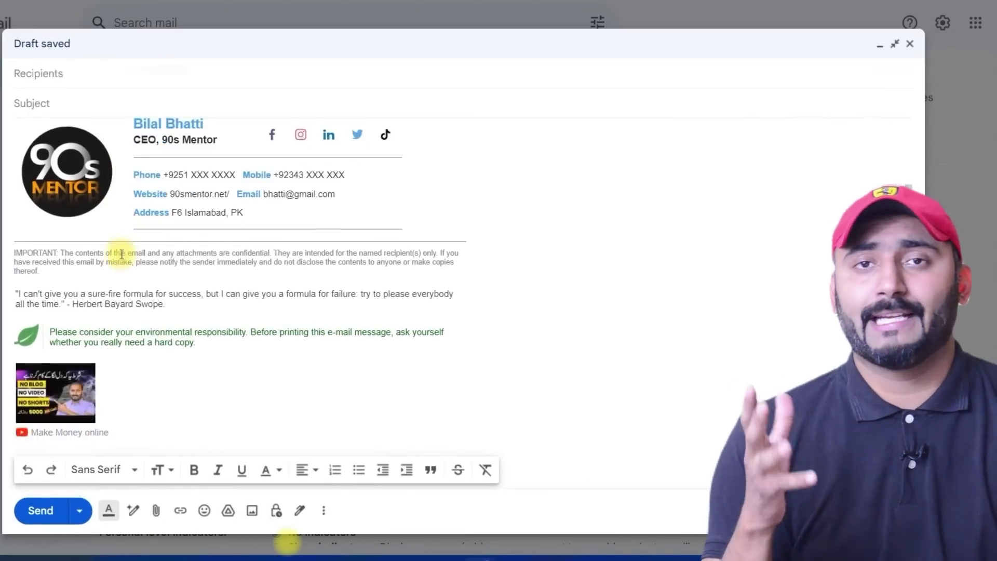
pyautogui.scroll(1, 73, 249)
pyautogui.scroll(-1, 80, 213)
pyautogui.scroll(2, 84, 224)
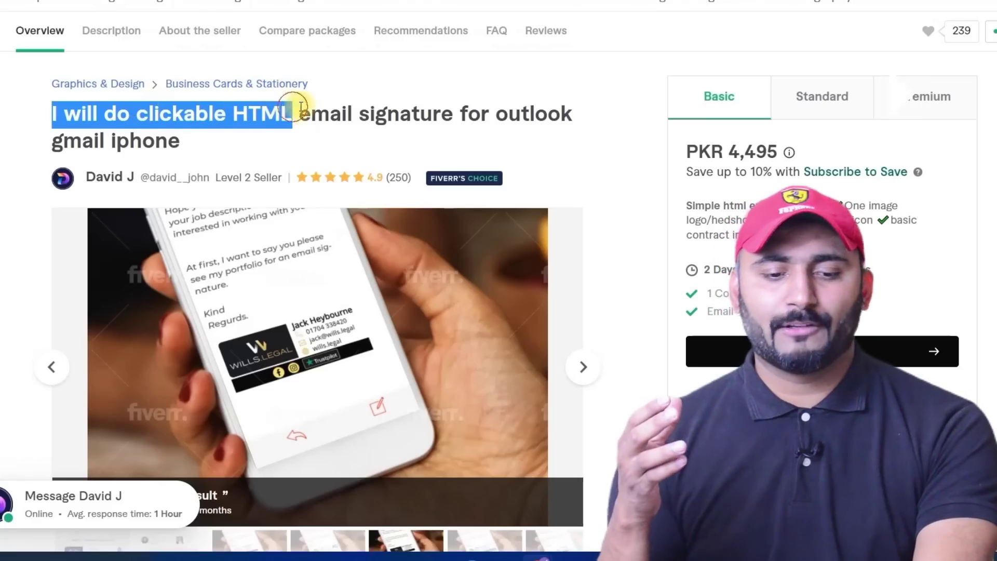
pyautogui.moveTo(342, 113); pyautogui.dragTo(382, 115)
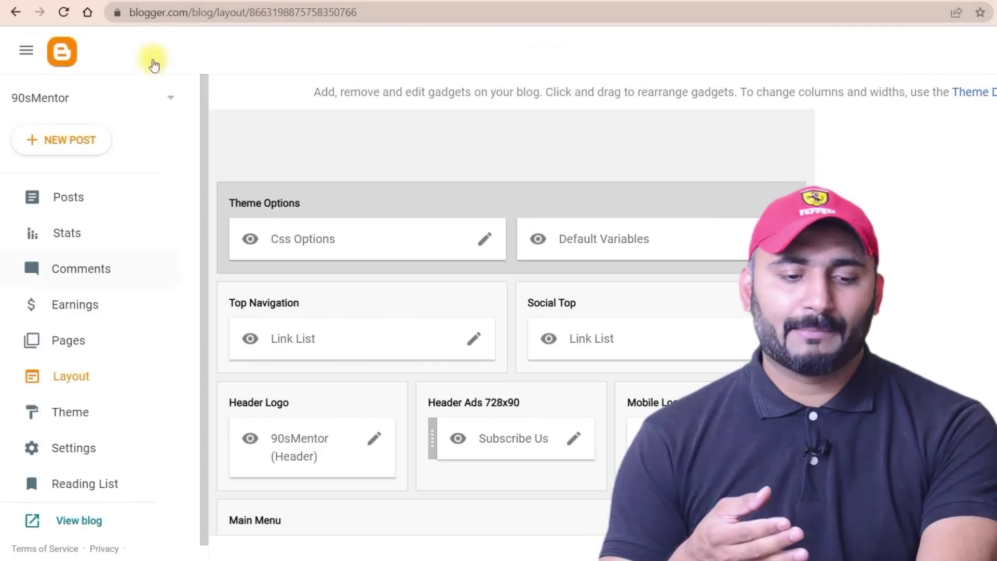
# - Switch to Blogger, create a new post, paste the copied email signature into it and check how it looks
pyautogui.click(86, 140)
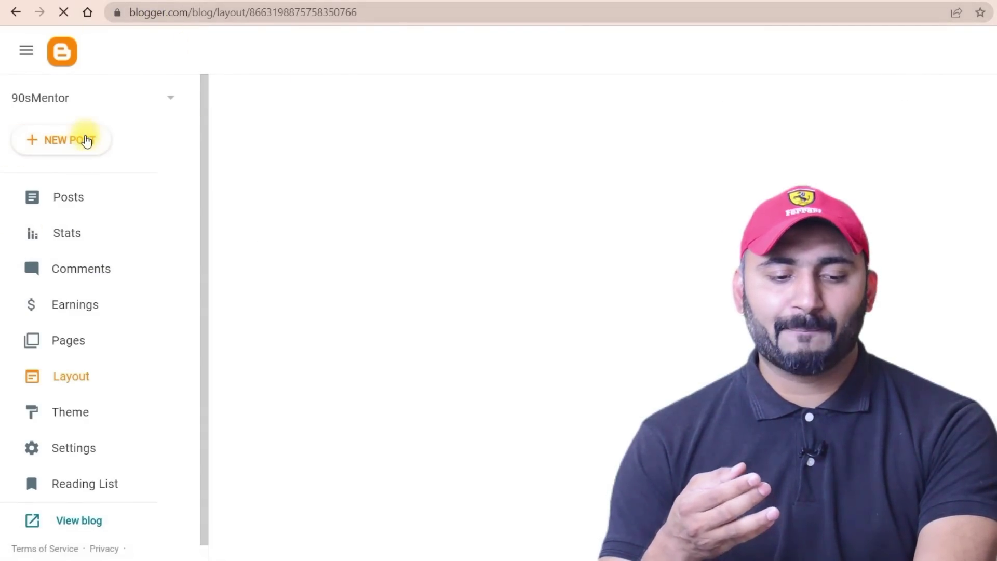
pyautogui.rightClick(242, 206)
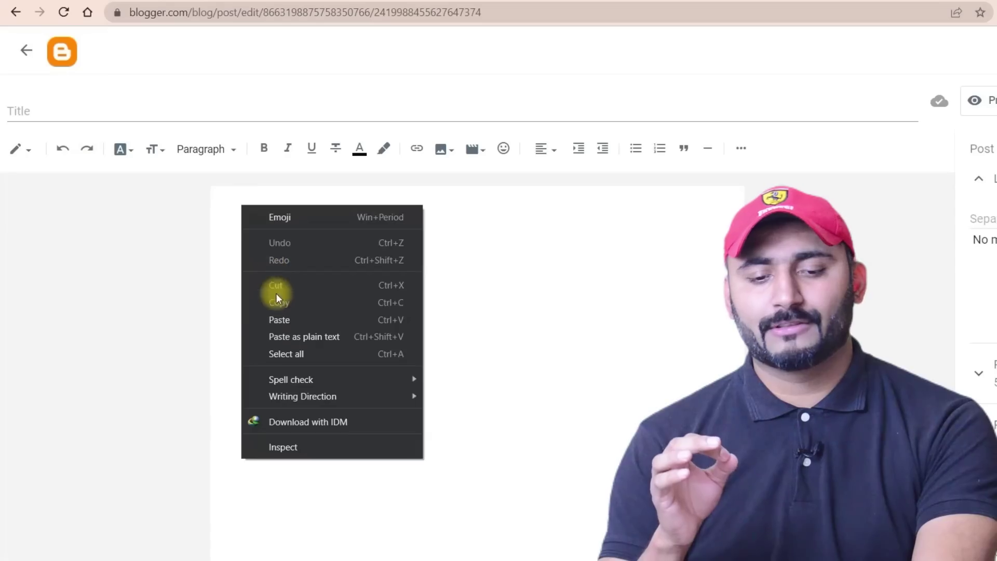
pyautogui.click(281, 320)
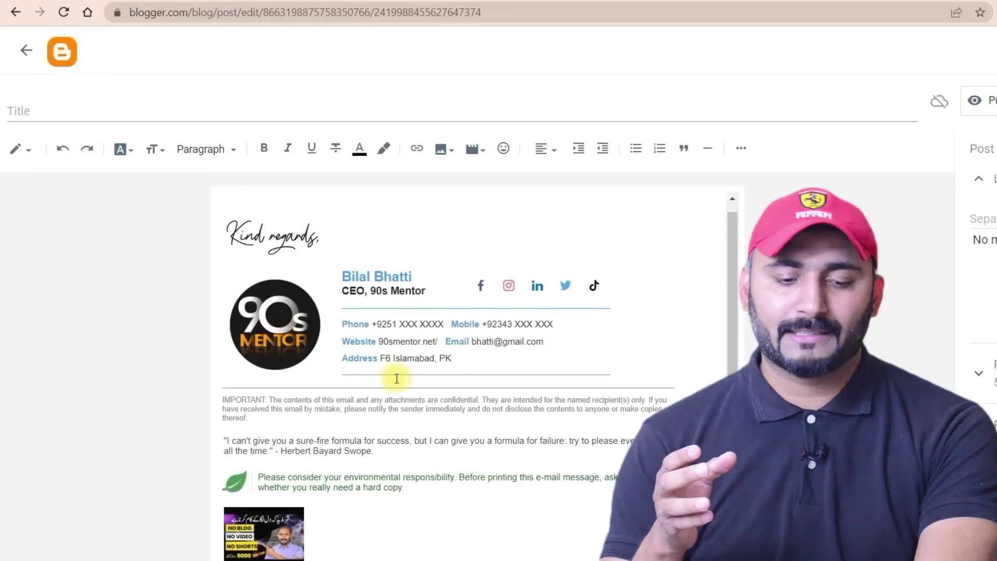
pyautogui.scroll(1, 398, 378)
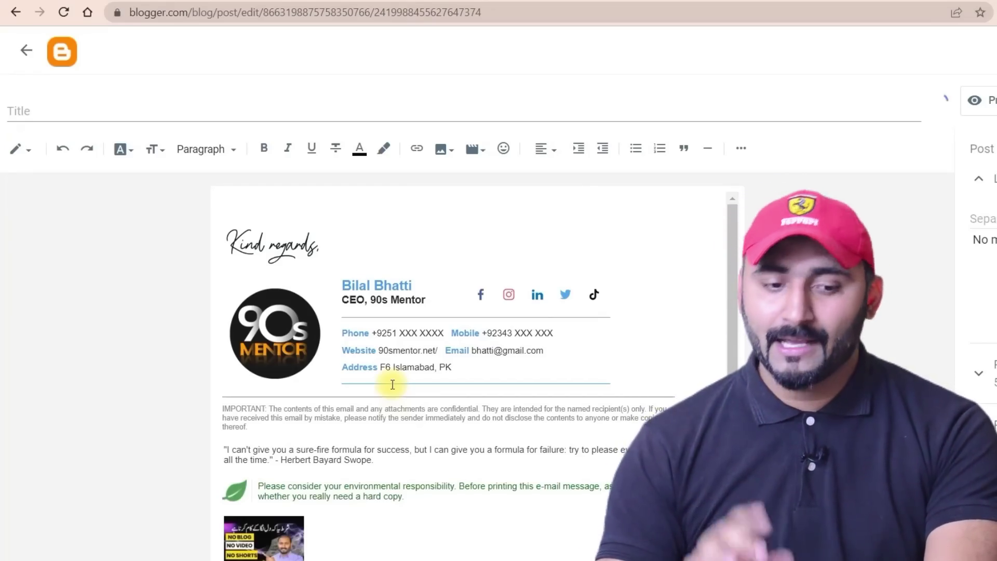
pyautogui.scroll(-1, 334, 329)
pyautogui.scroll(1, 338, 285)
pyautogui.scroll(-1, 341, 292)
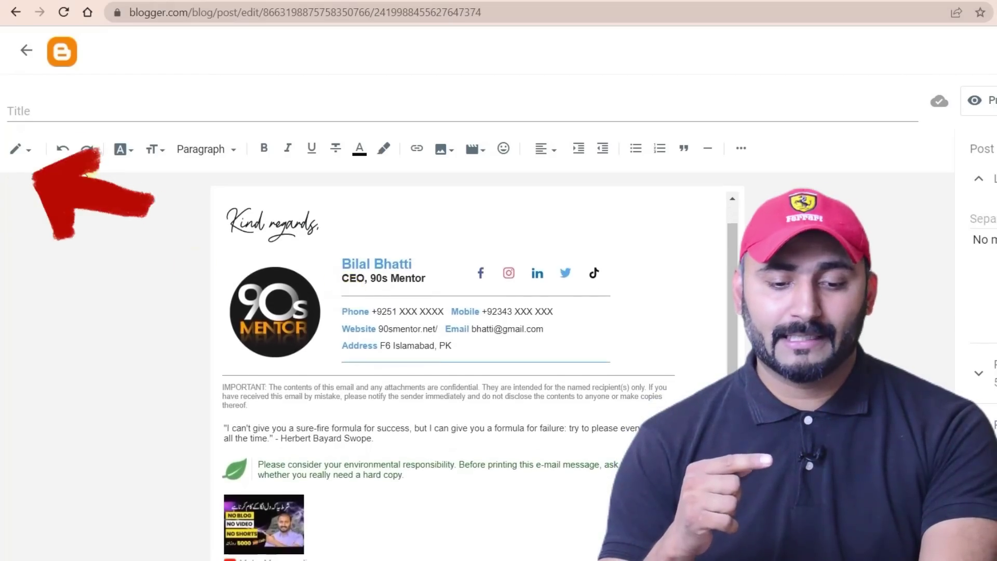
# - Switch the post to HTML view, look through the signature's code and copy all of it
pyautogui.click(30, 157)
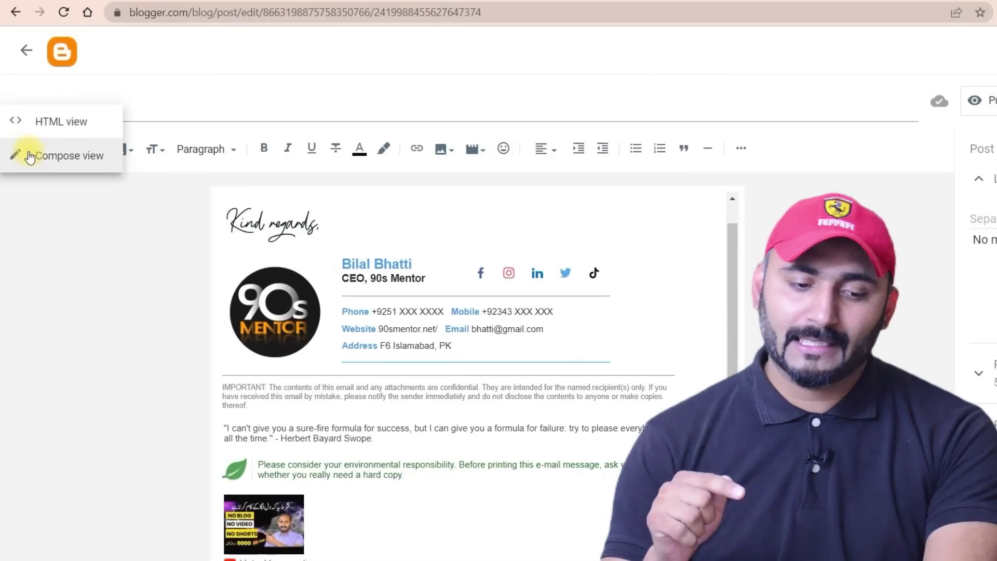
pyautogui.click(42, 125)
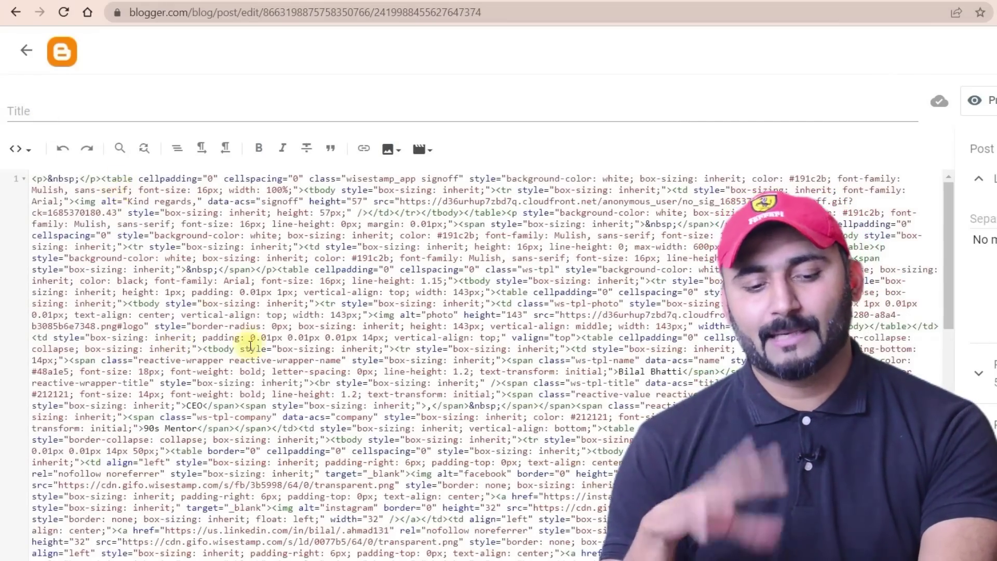
pyautogui.scroll(-8, 261, 370)
pyautogui.scroll(-6, 266, 374)
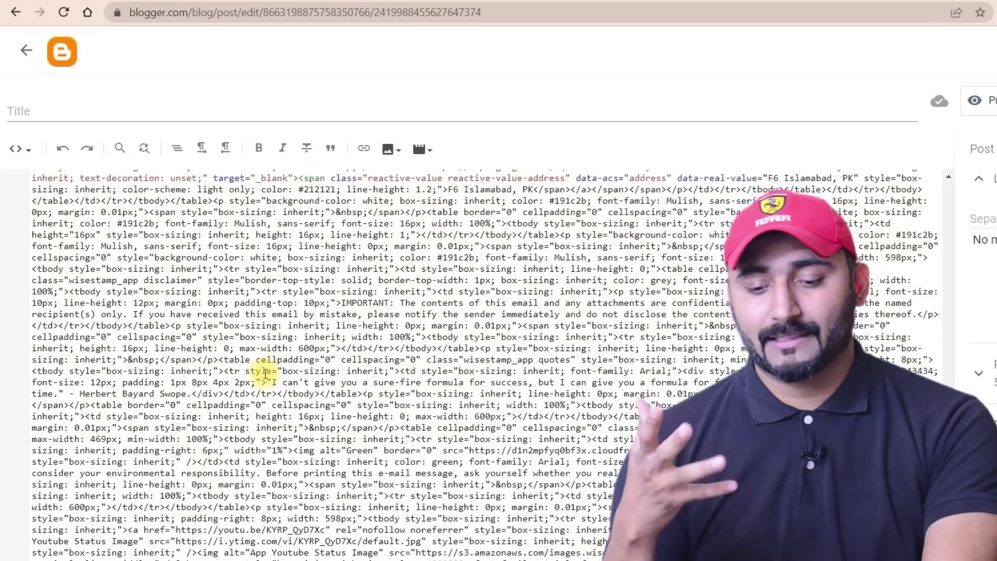
pyautogui.scroll(15, 265, 374)
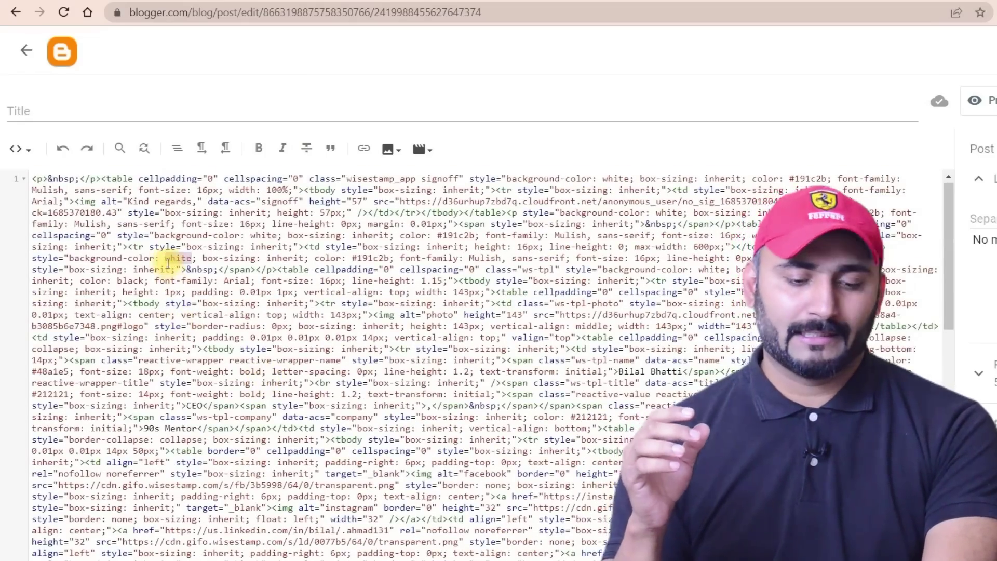
pyautogui.hotkey('ctrl', 'a')
pyautogui.rightClick(152, 242)
pyautogui.click(211, 302)
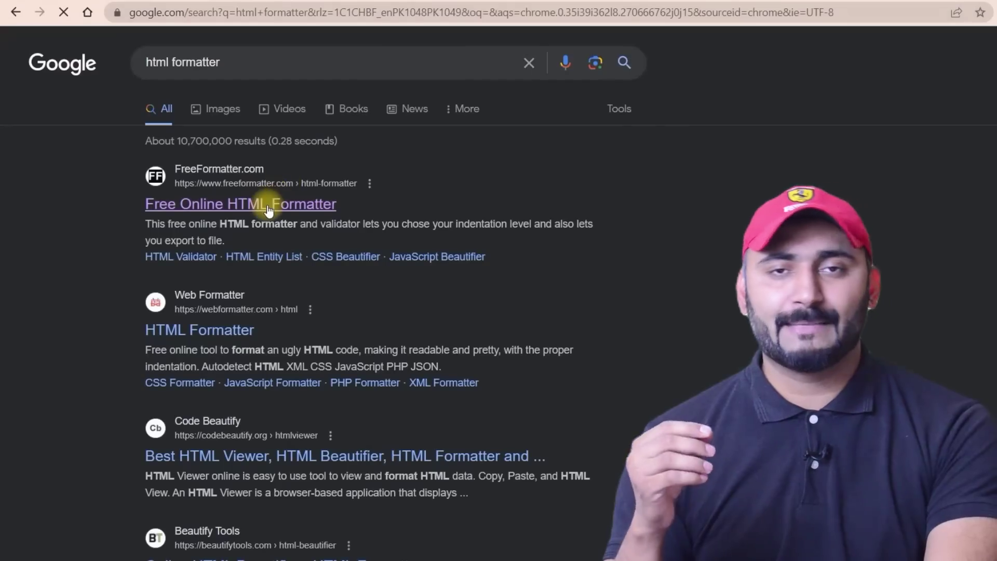
# - In FreeFormatter's HTML Formatter, paste the signature code, format it with 3 spaces per indent level and copy the formatted HTML
pyautogui.click(267, 208)
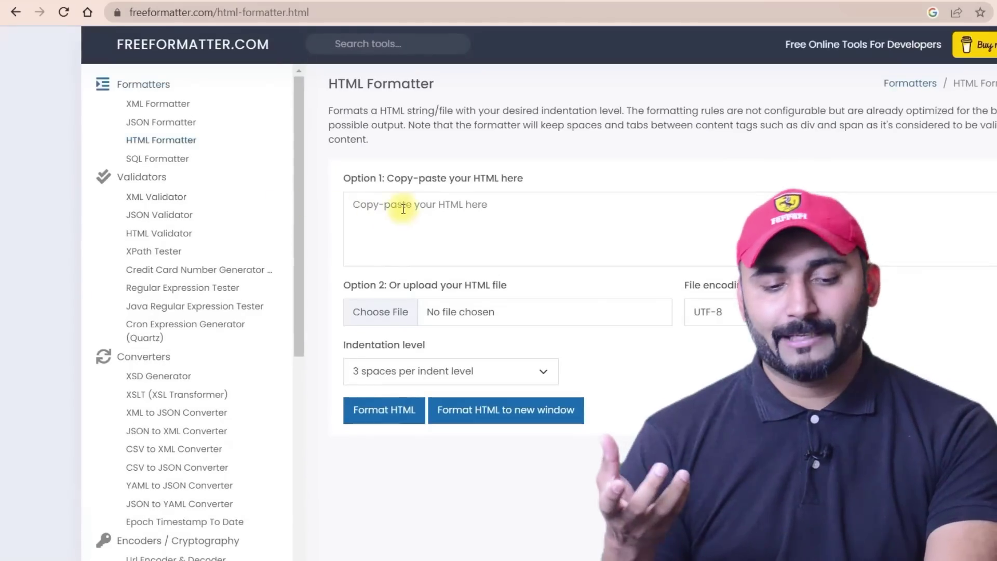
pyautogui.rightClick(402, 208)
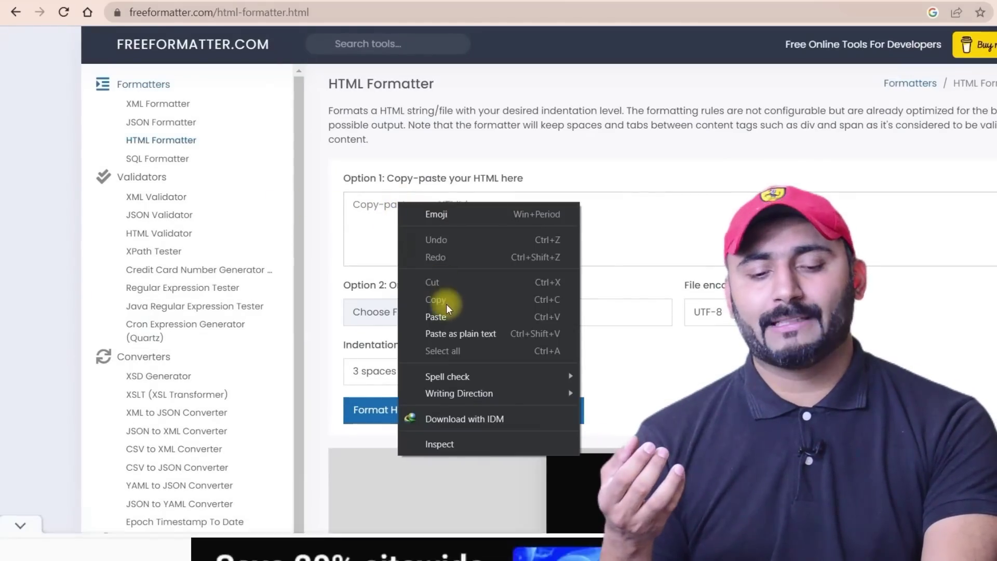
pyautogui.click(445, 315)
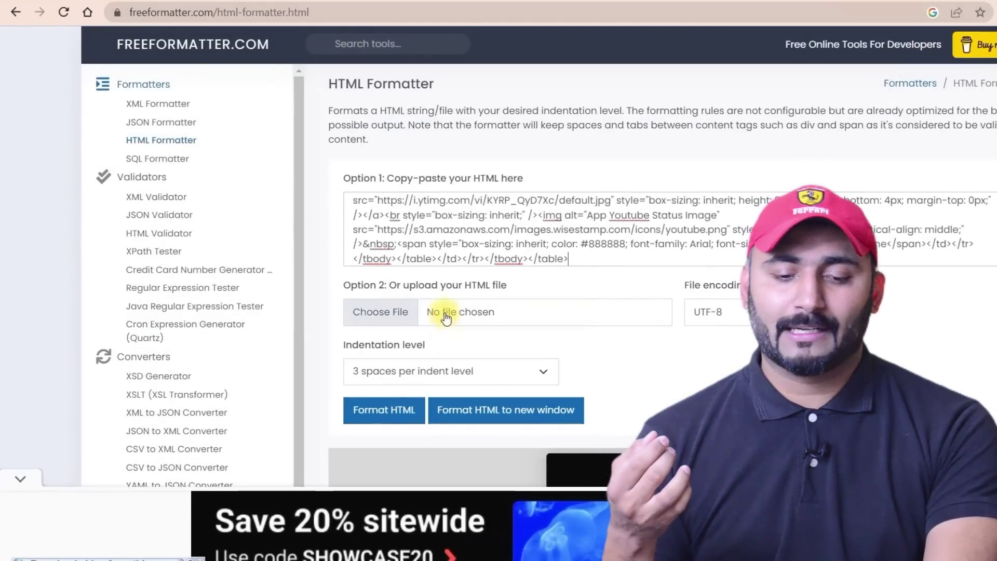
pyautogui.click(390, 410)
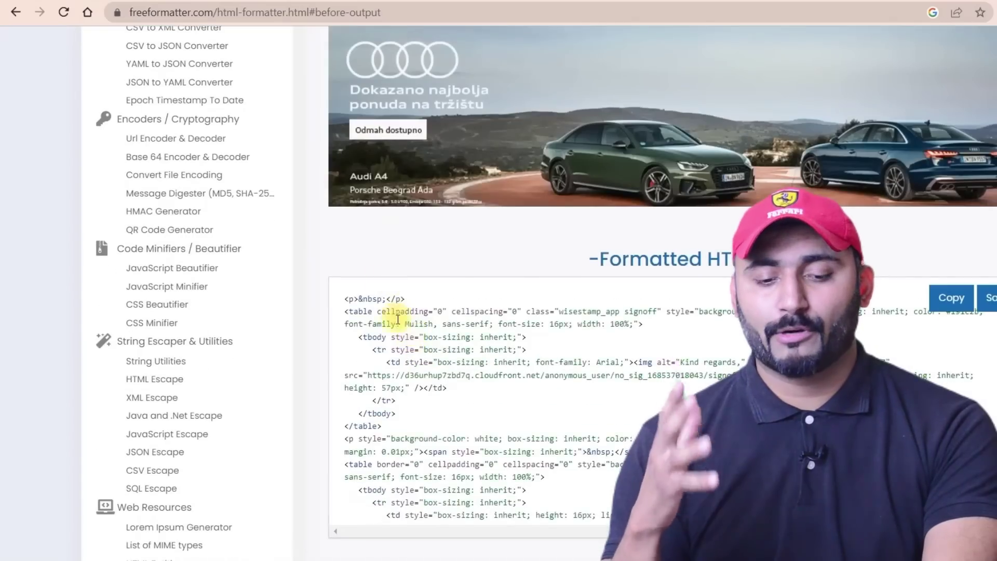
pyautogui.scroll(-10, 397, 317)
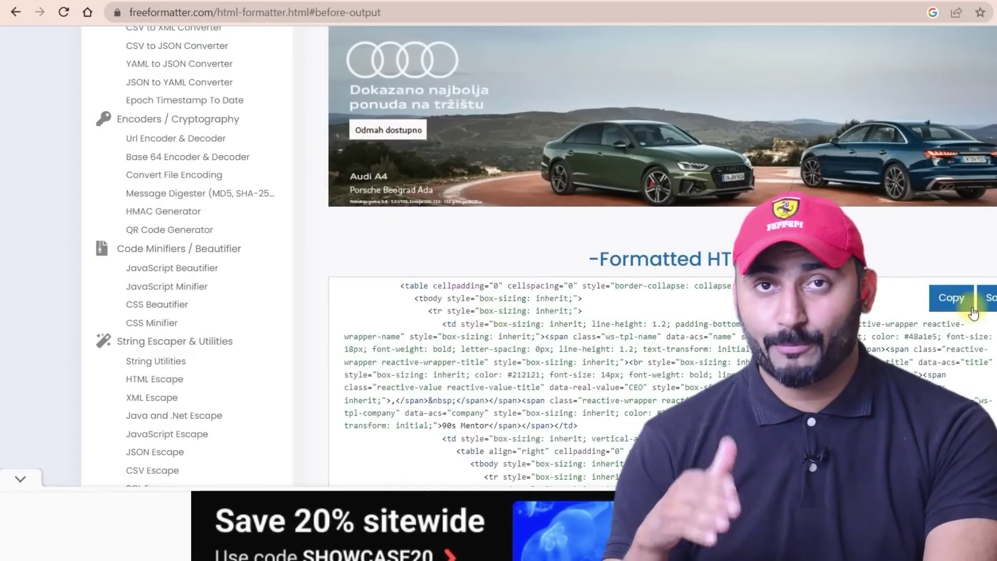
pyautogui.click(958, 304)
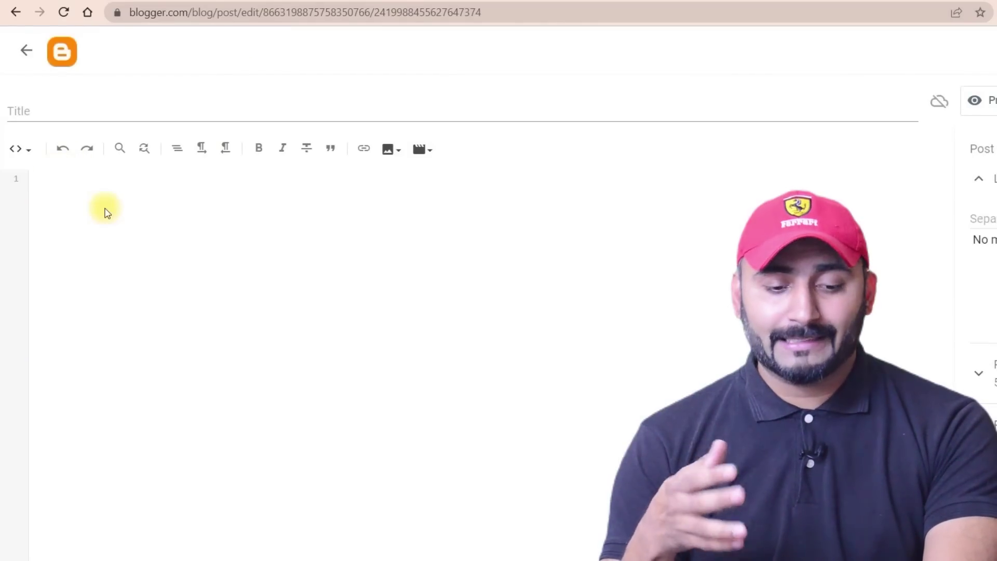
# - Paste the formatted HTML code into the Blogger post and check the rendered signature in compose view
pyautogui.rightClick(116, 194)
pyautogui.click(158, 310)
pyautogui.scroll(20, 201, 351)
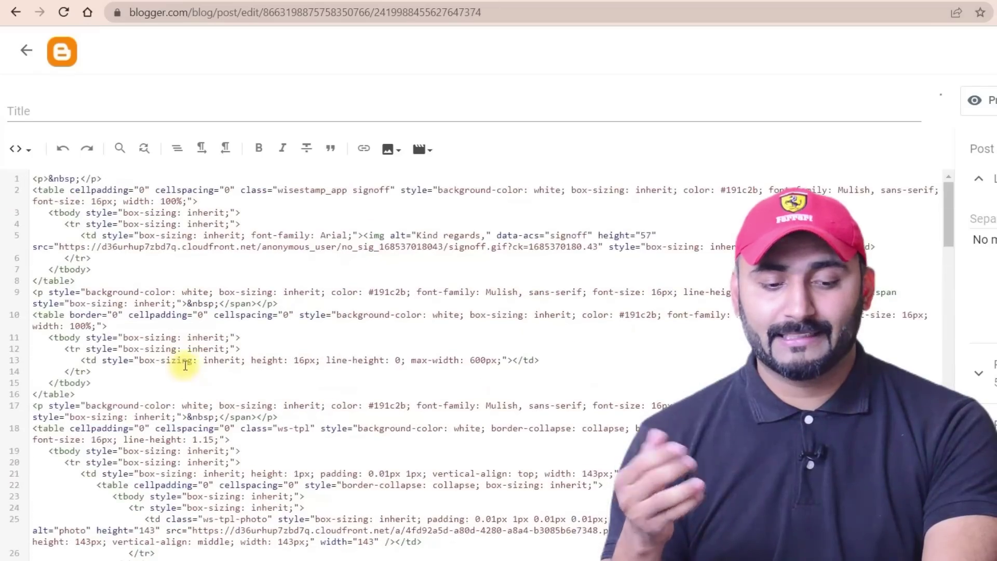
pyautogui.click(29, 149)
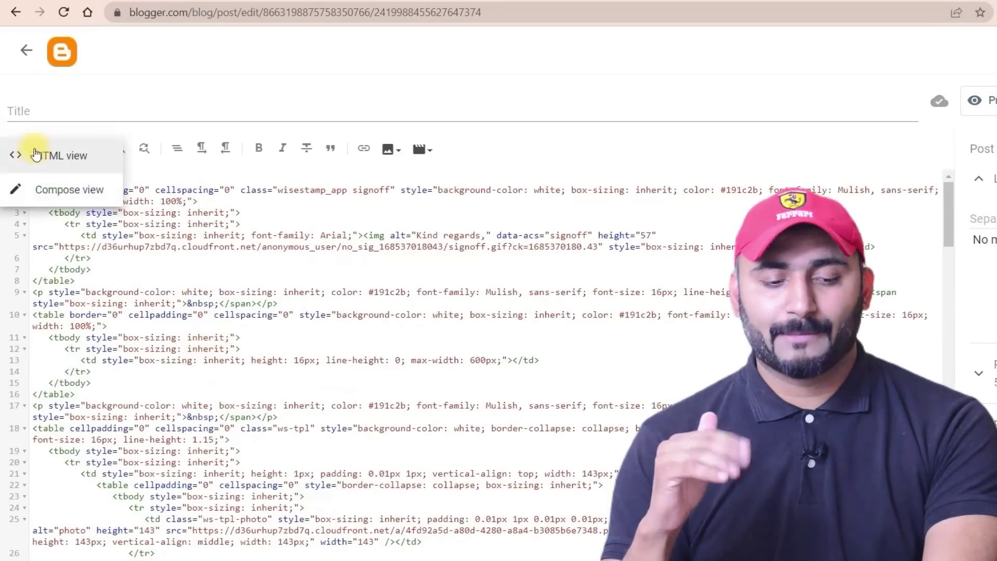
pyautogui.click(48, 191)
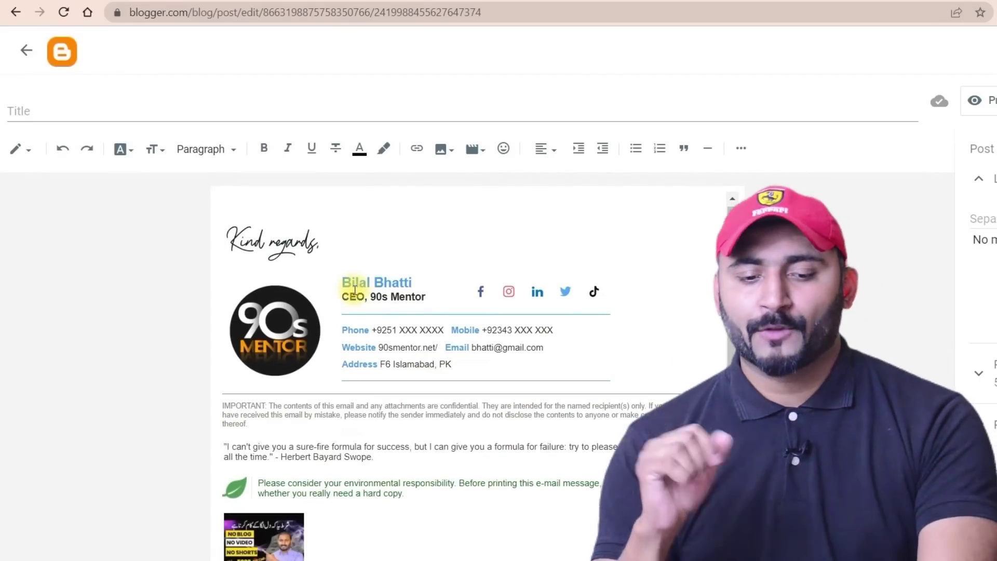
pyautogui.scroll(-1, 355, 289)
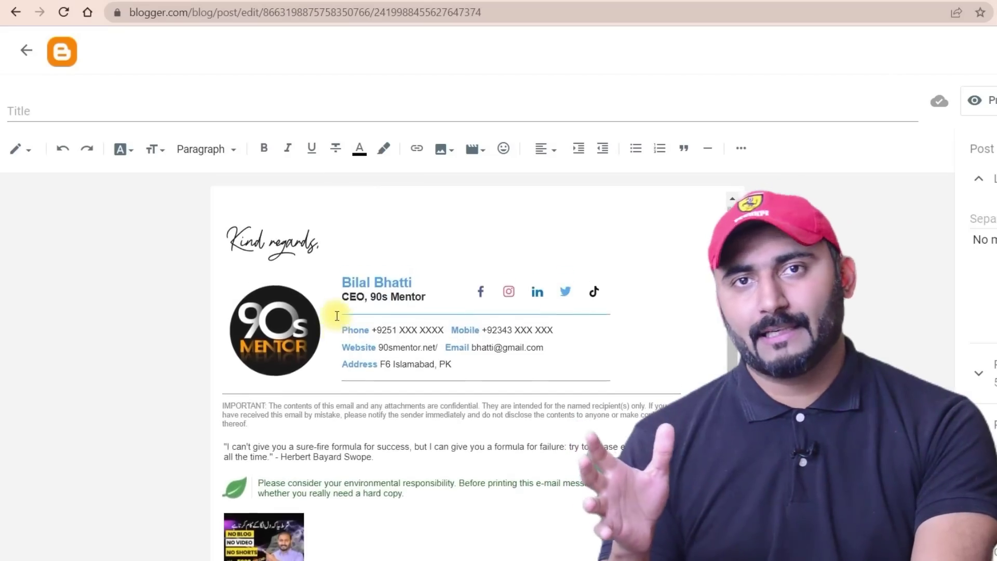
pyautogui.scroll(1, 333, 307)
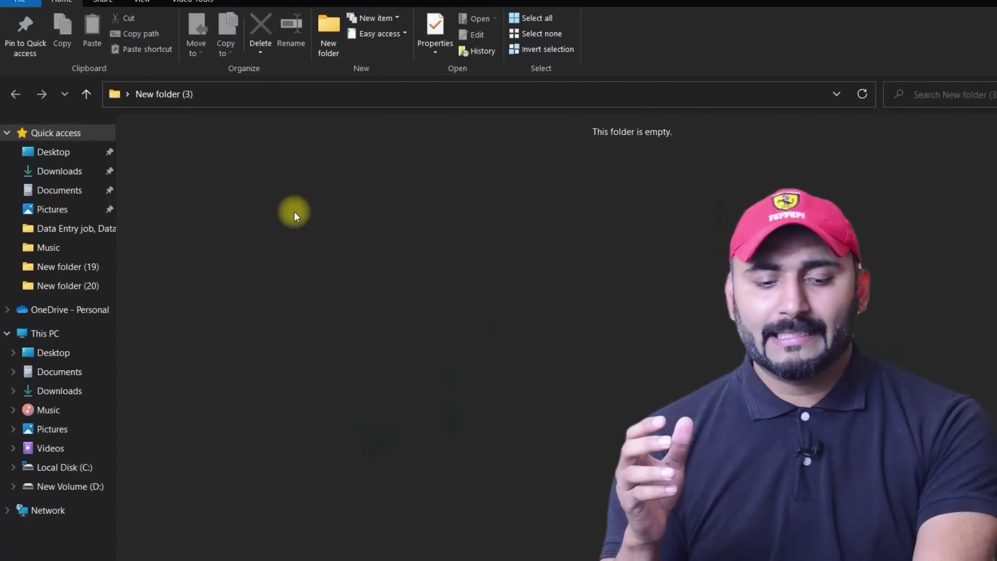
# - Create a text document named Signature in New folder (3) in File Explorer
pyautogui.rightClick(295, 212)
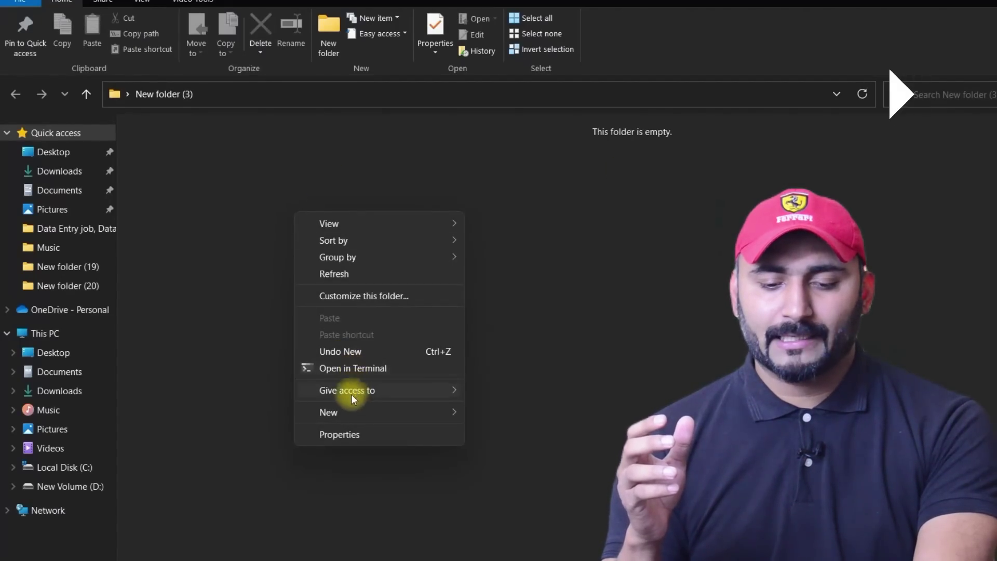
pyautogui.moveTo(350, 410)
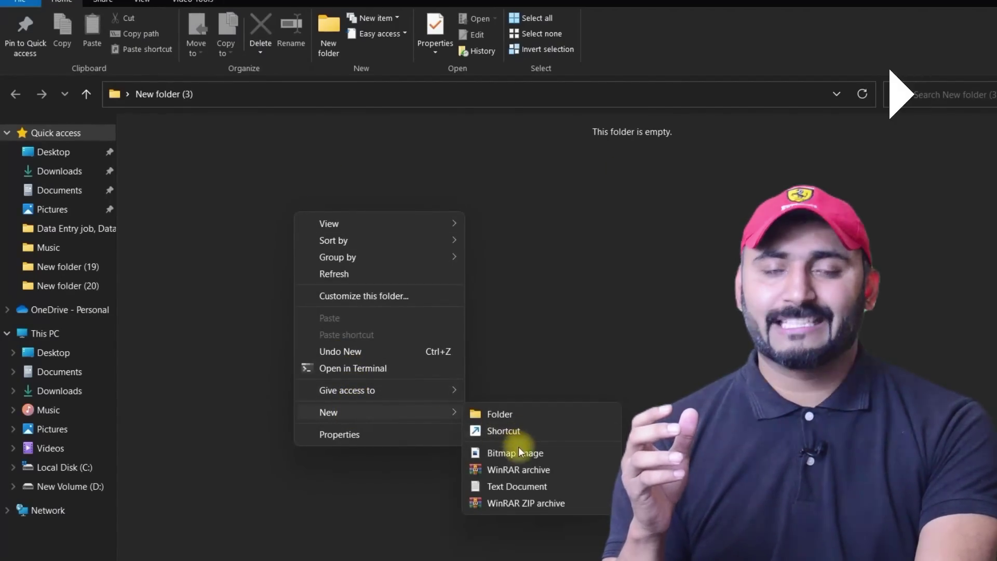
pyautogui.click(506, 486)
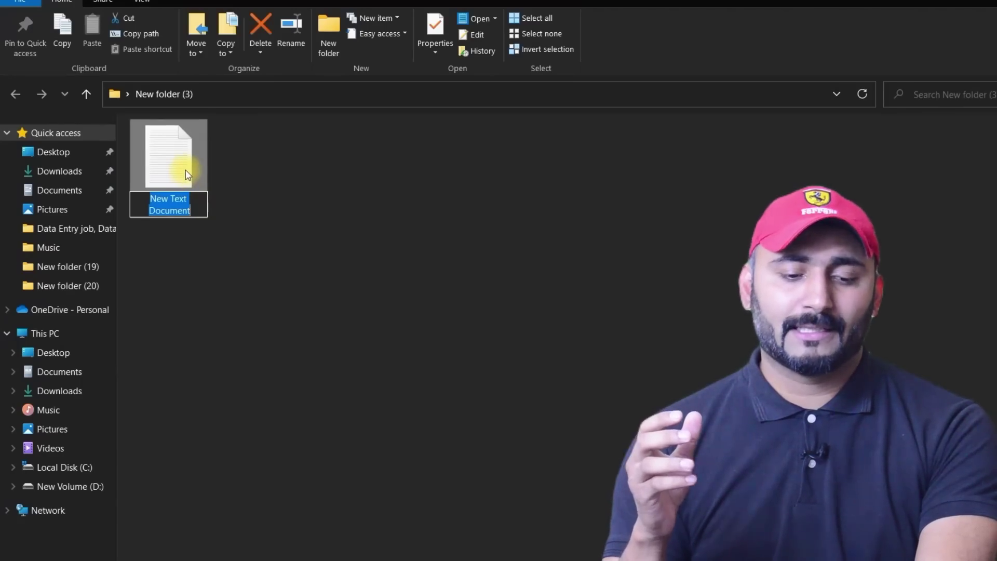
pyautogui.write('Signature')
pyautogui.click(276, 223)
# - Open the Signature text file in Notepad, paste the formatted HTML code and look through it
pyautogui.doubleClick(165, 165)
pyautogui.rightClick(327, 225)
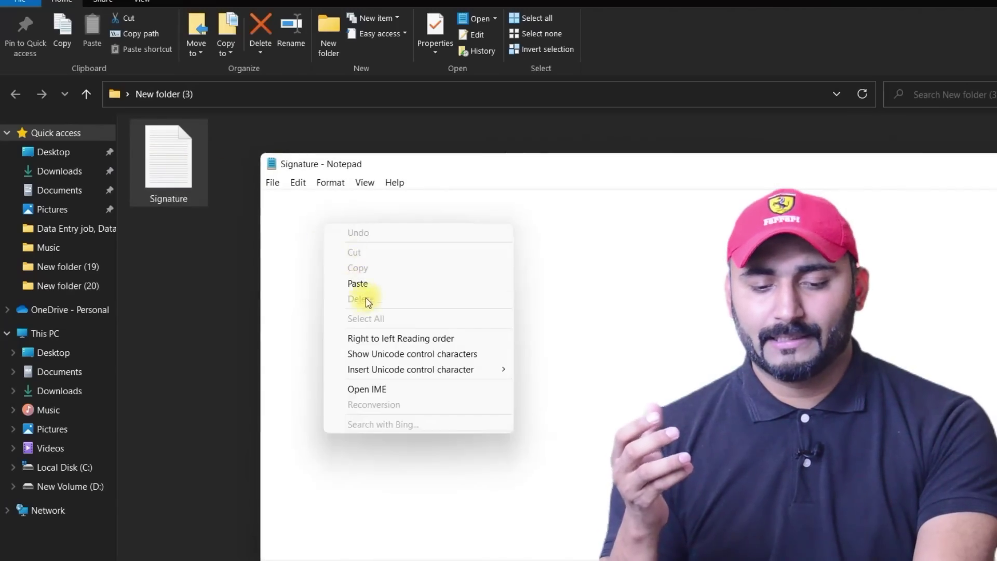
pyautogui.click(357, 282)
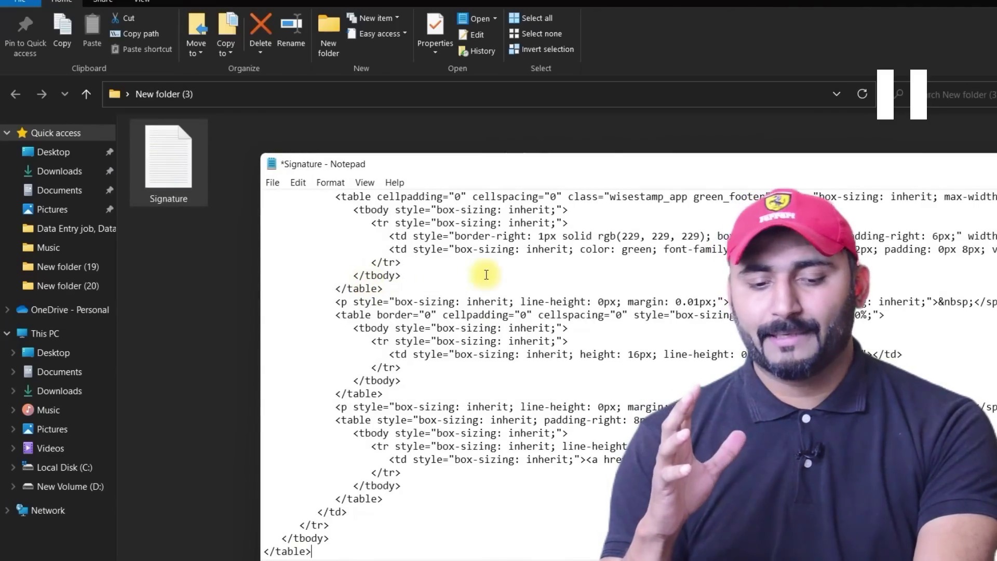
pyautogui.scroll(10, 410, 312)
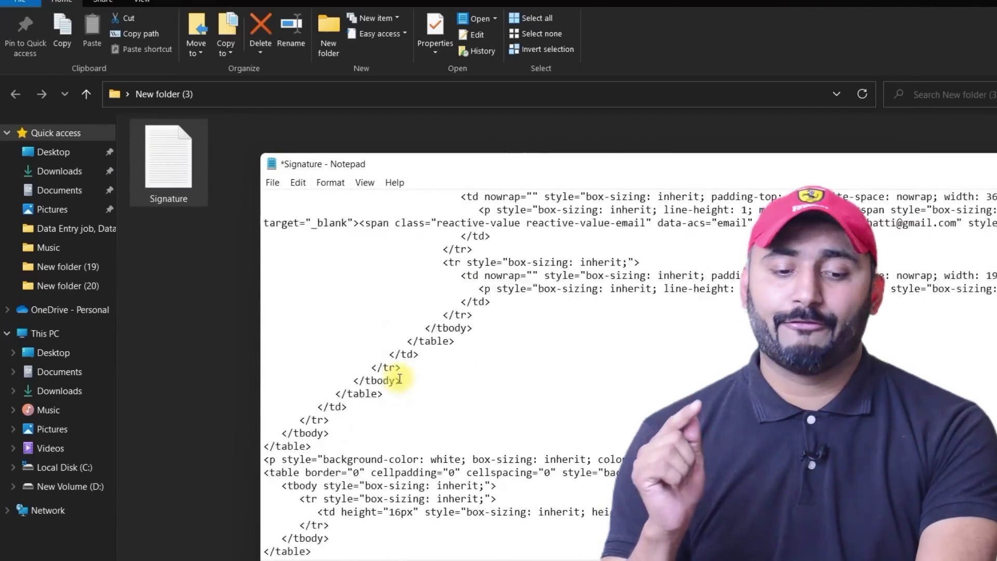